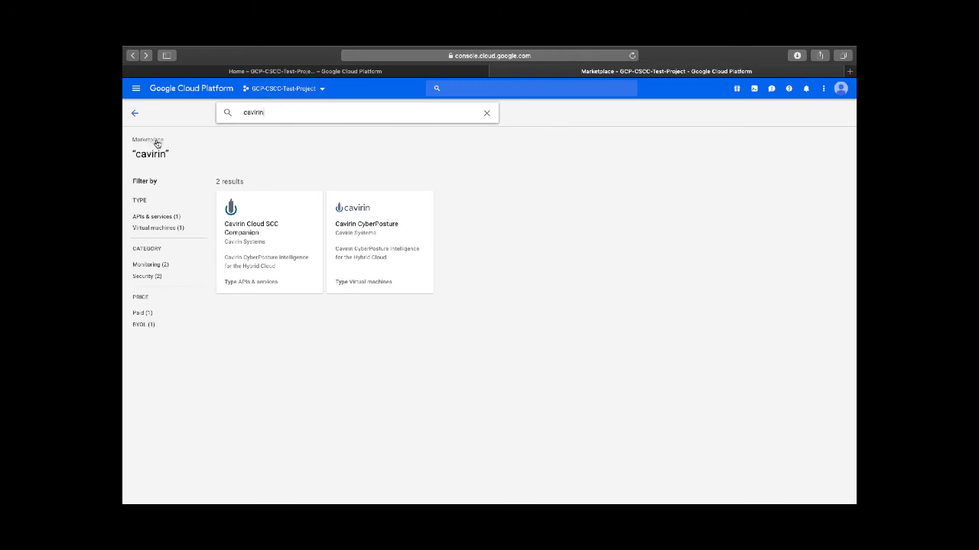
Step: Open the Cavirin CyberPosture listing, launch its new deployment form and review the bring-your-own-license details
left_click_drag(169, 143, 131, 142)
left_click(187, 158)
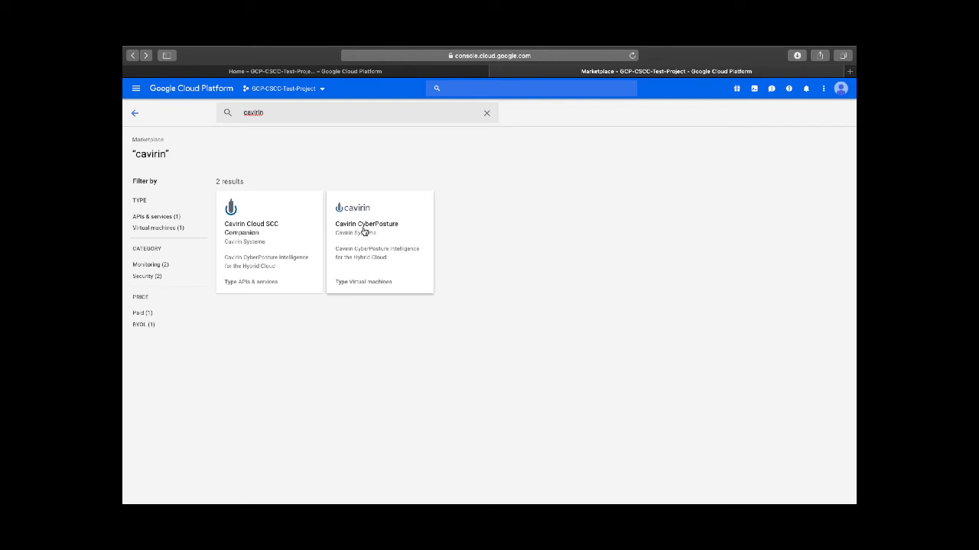
left_click(364, 232)
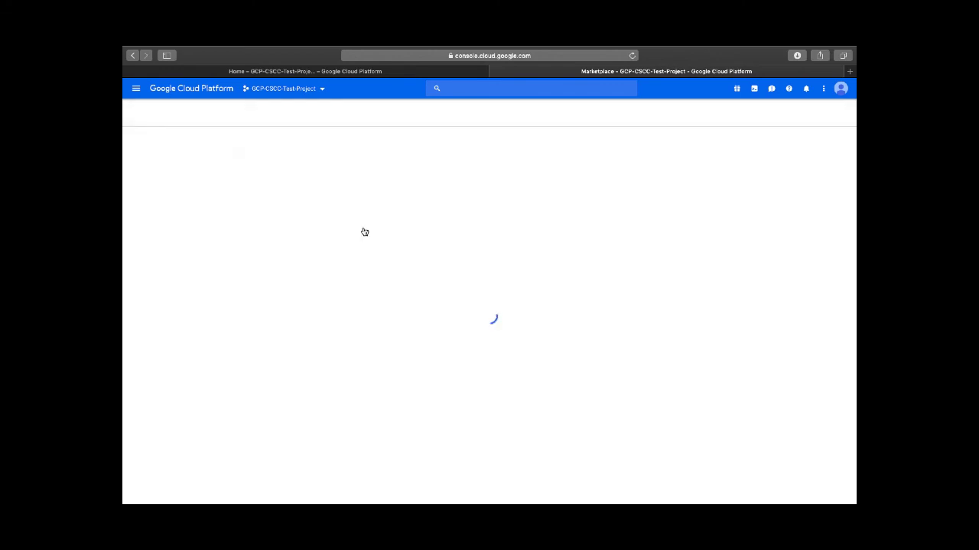
left_click(307, 218)
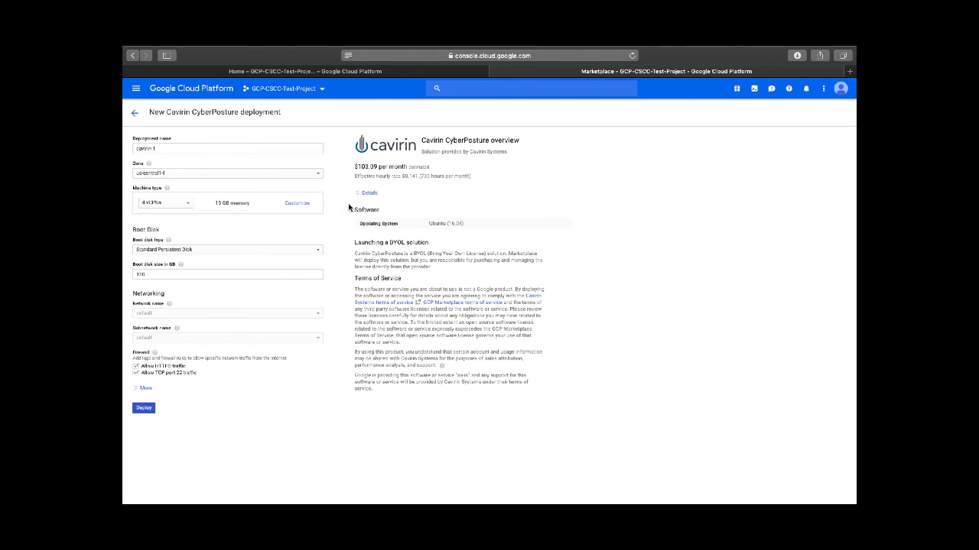
left_click_drag(388, 242, 405, 241)
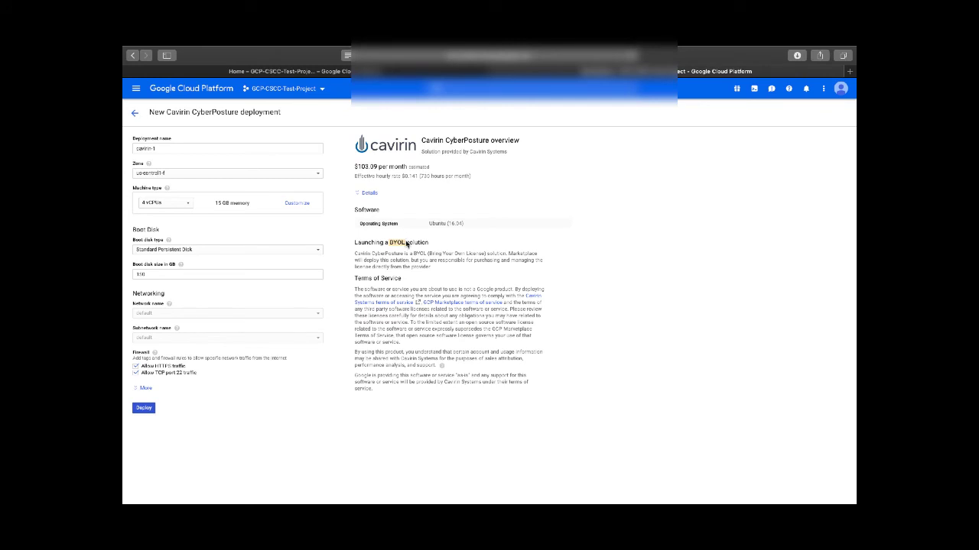
mouse_move(557, 49)
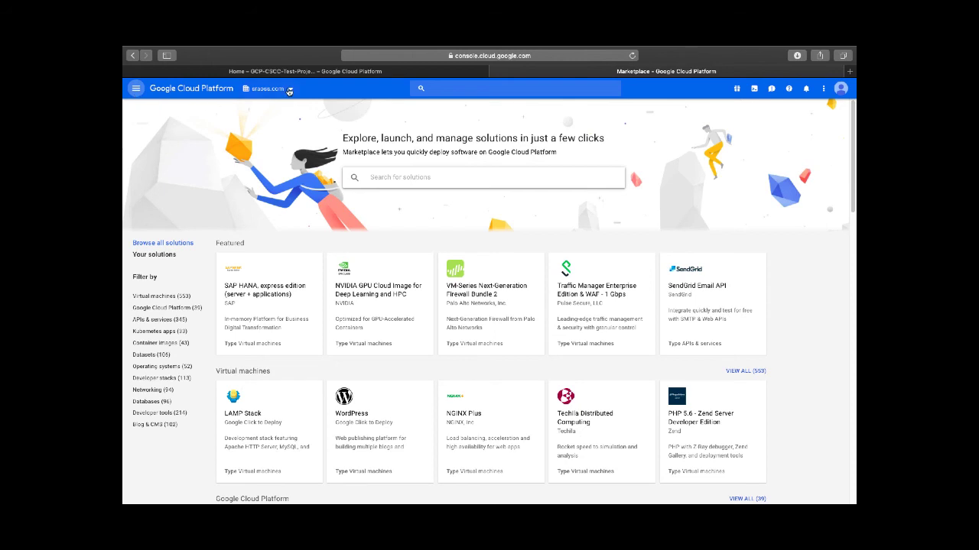
Step: Open the Security Command Center dashboard for the sraoss.com organization
left_click(137, 89)
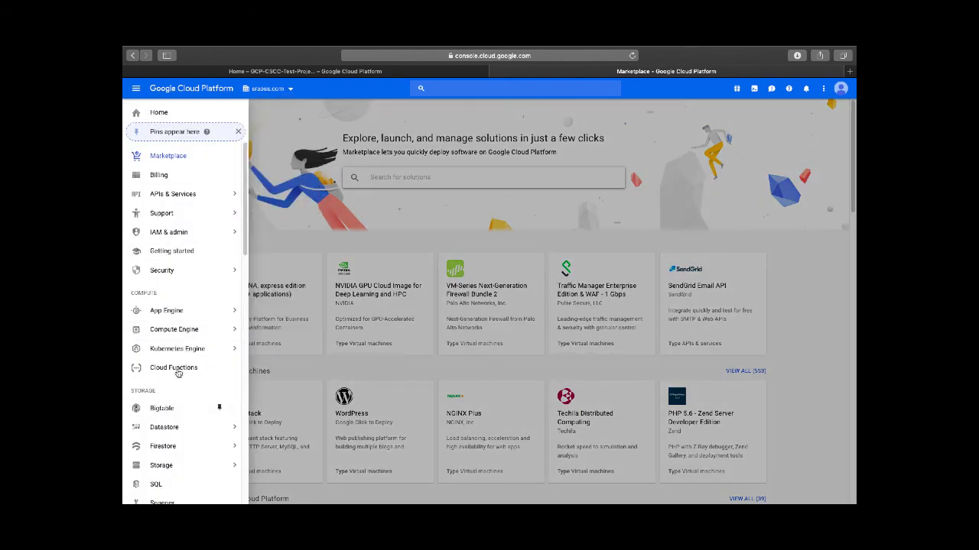
mouse_move(184, 273)
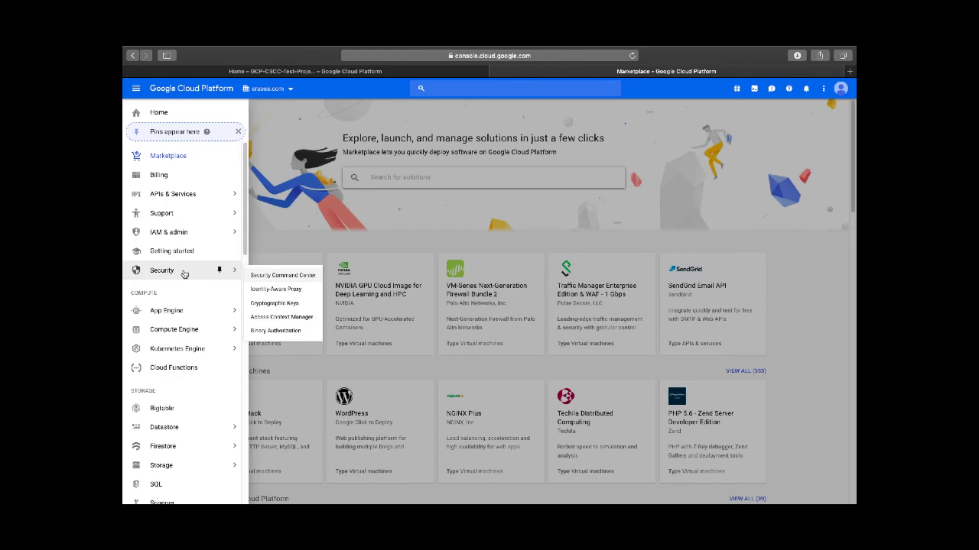
left_click(256, 277)
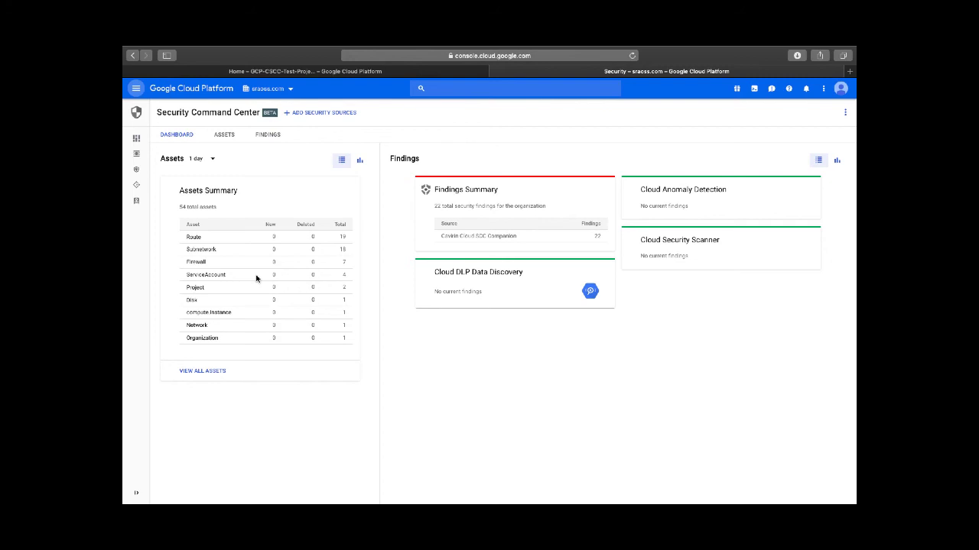
Step: Open the IAM permissions of the sraoss.com organization to review member roles
left_click(136, 90)
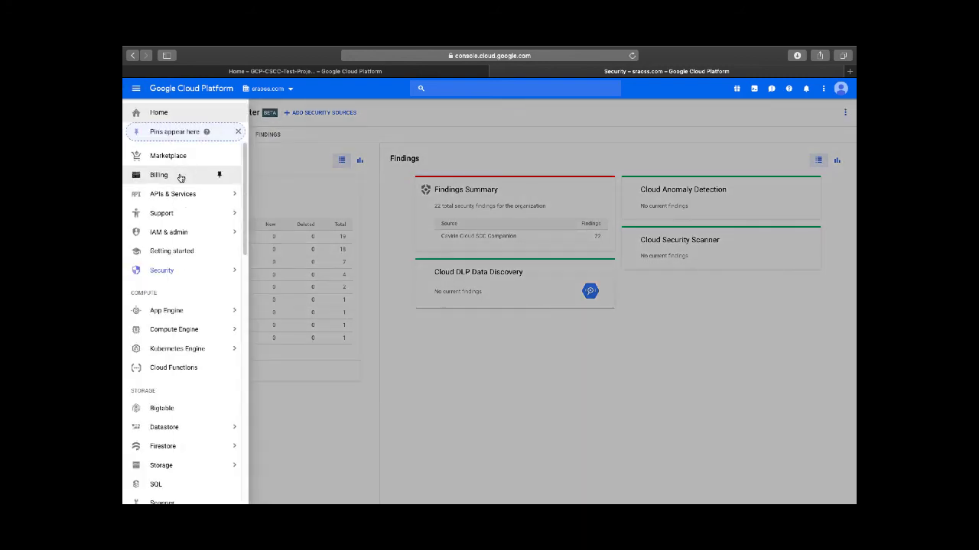
mouse_move(175, 217)
mouse_move(219, 231)
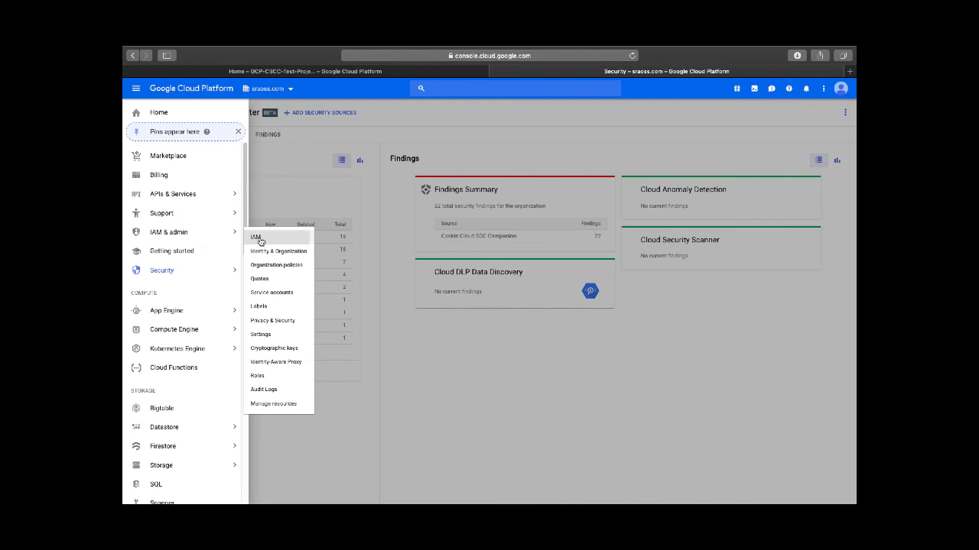
left_click(284, 243)
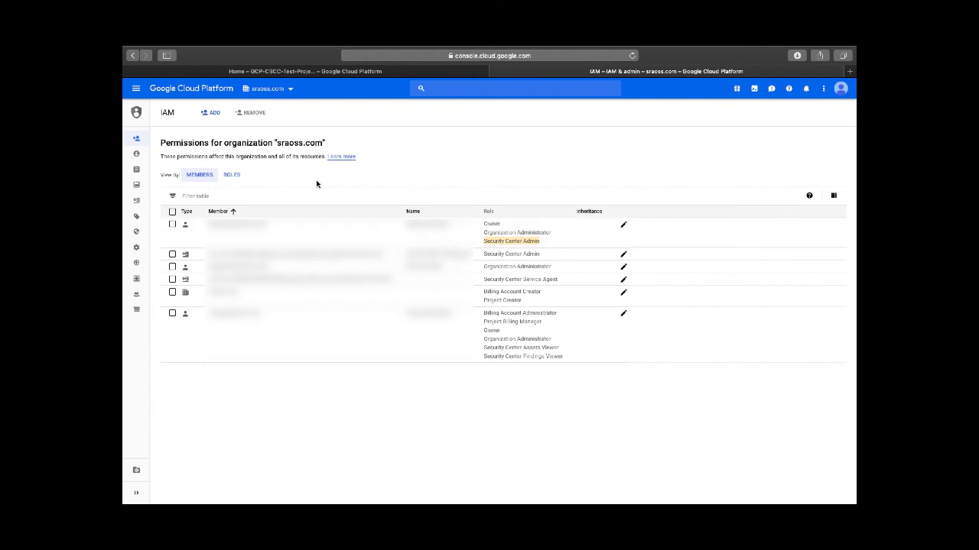
Step: Open the service accounts of the GCP-CSCC-Test-Project project and locate the Cavirin CSCC Findings SA account
left_click(136, 89)
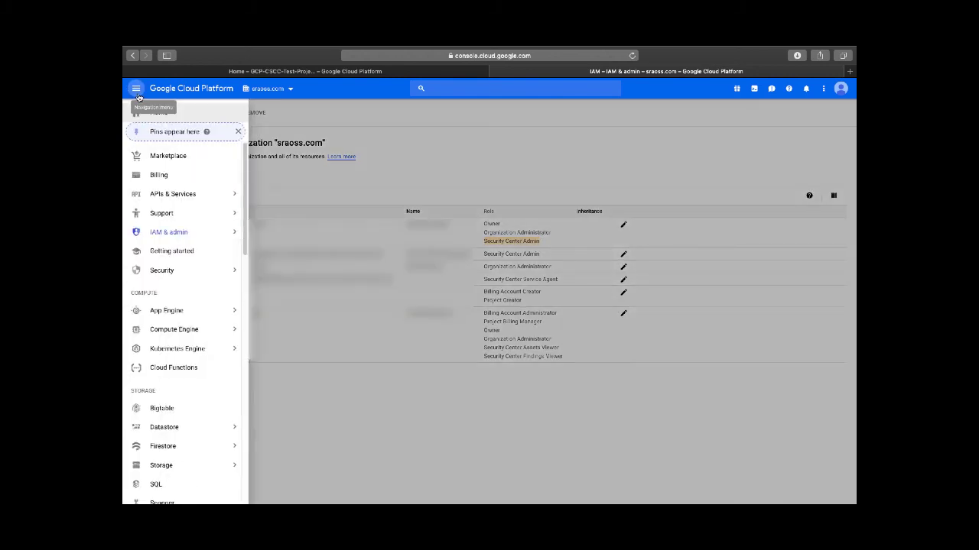
mouse_move(191, 234)
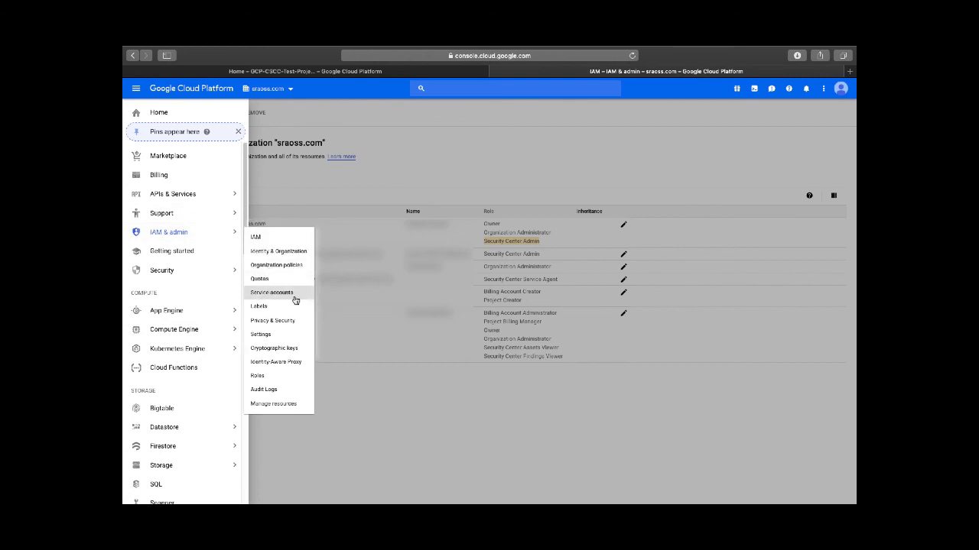
left_click(294, 295)
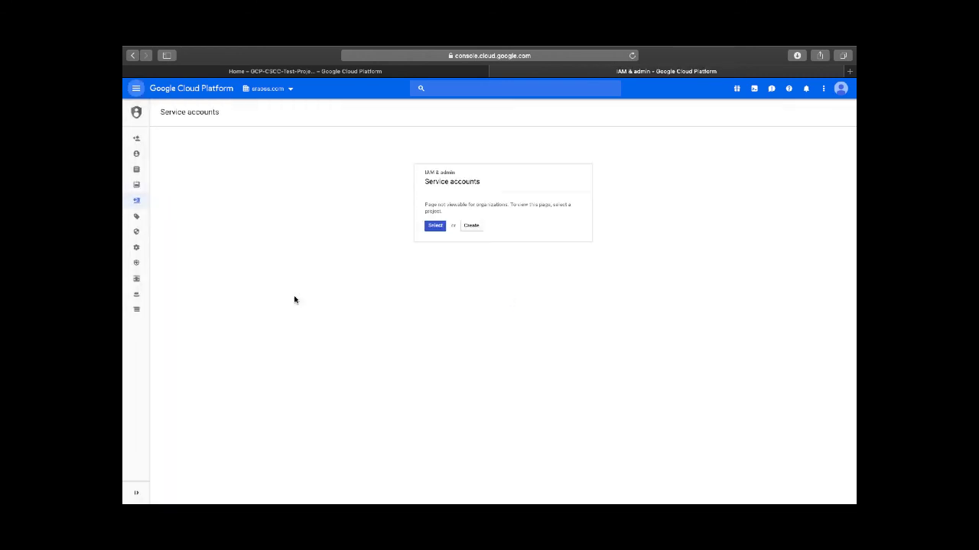
left_click(435, 226)
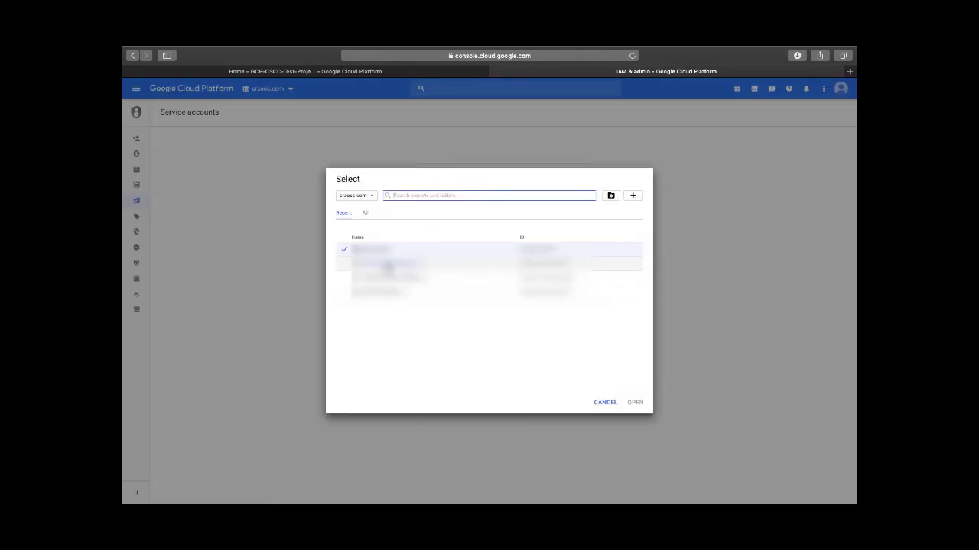
left_click(388, 266)
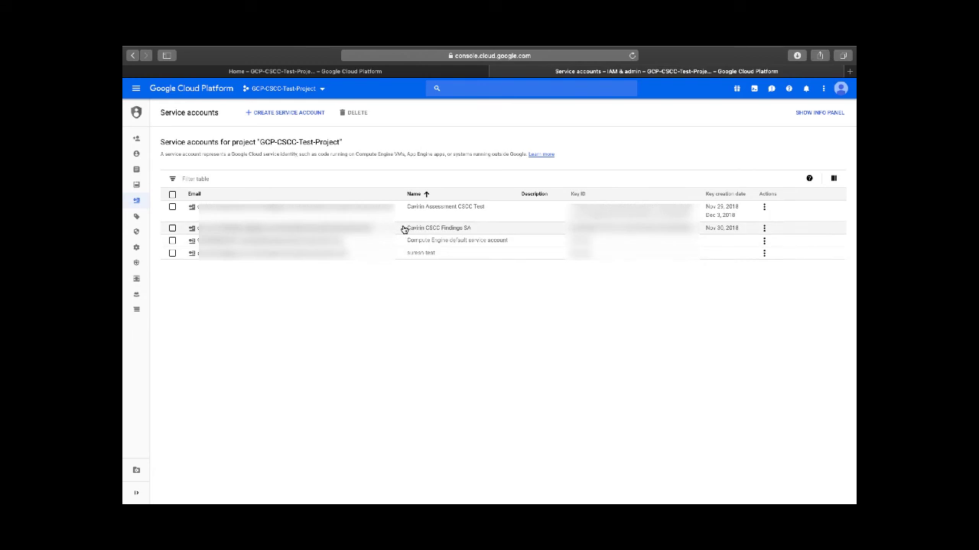
left_click_drag(404, 229, 467, 227)
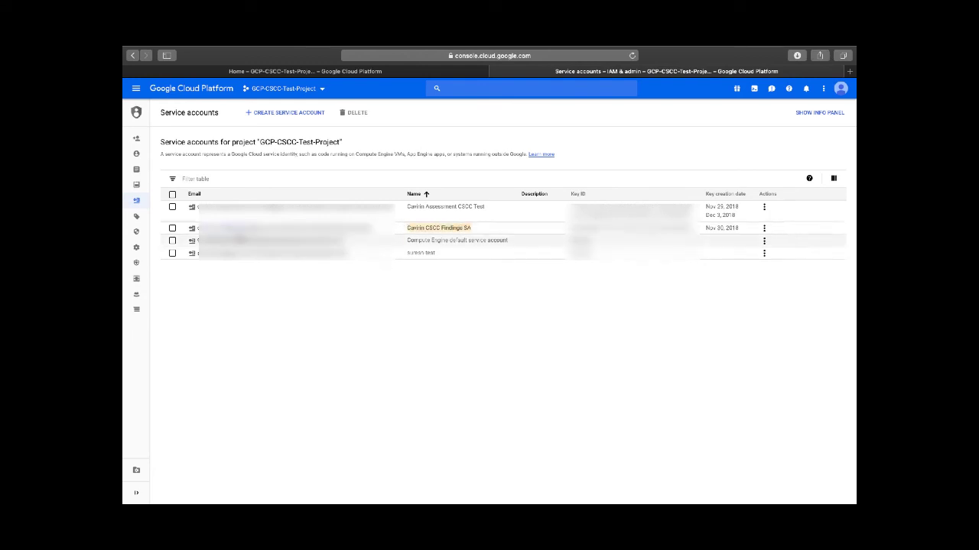
left_click(212, 229)
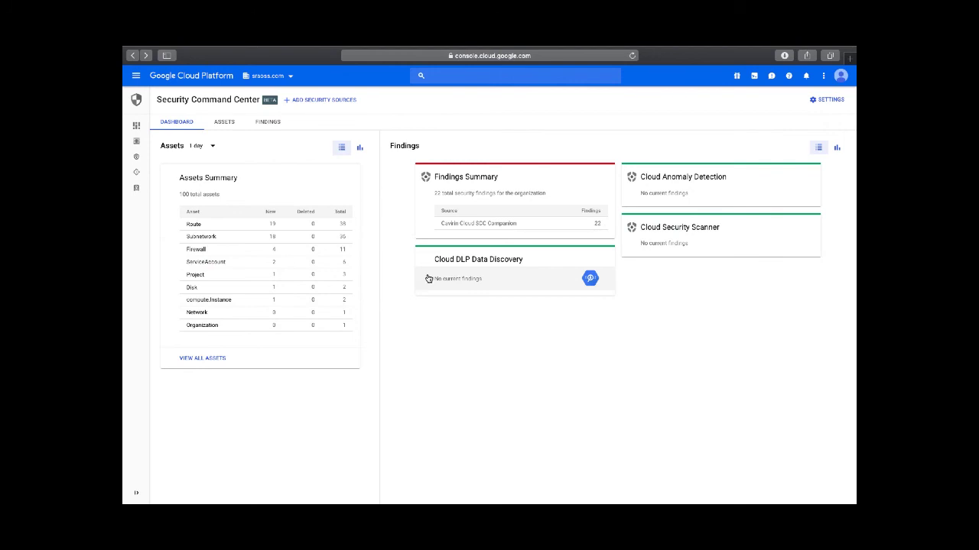
Step: Start adding a security source and replace the Marketplace search term "Cloud SCC" with "Cavirin"
left_click(342, 107)
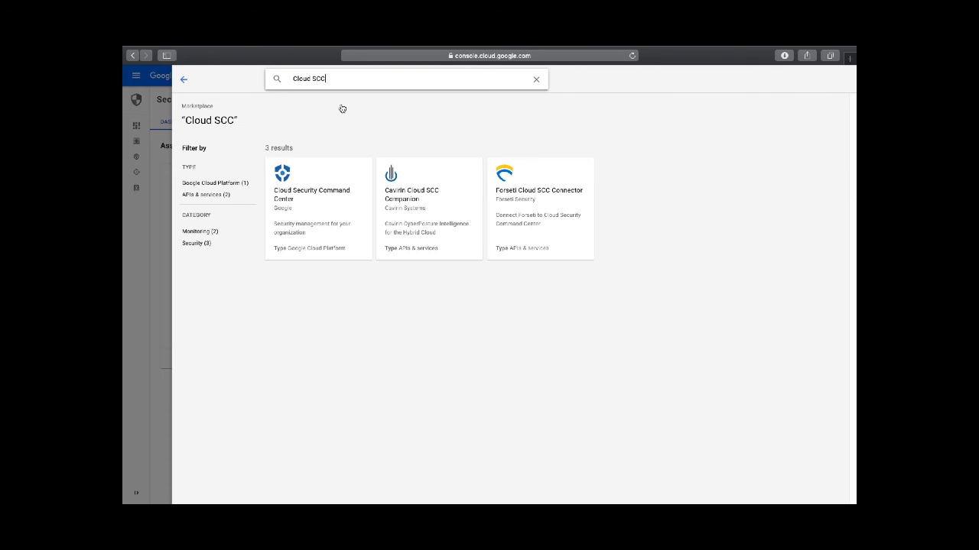
key("BackSpace")
key("BackSpace")
key("BackSpace")
key("BackSpace")
key("BackSpace")
key("BackSpace")
key("BackSpace")
key("BackSpace")
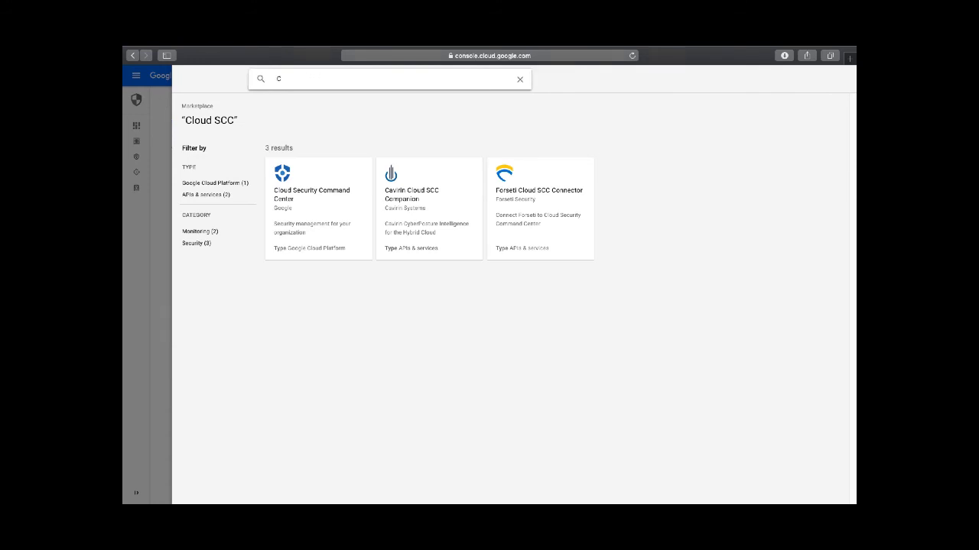
type("avirin")
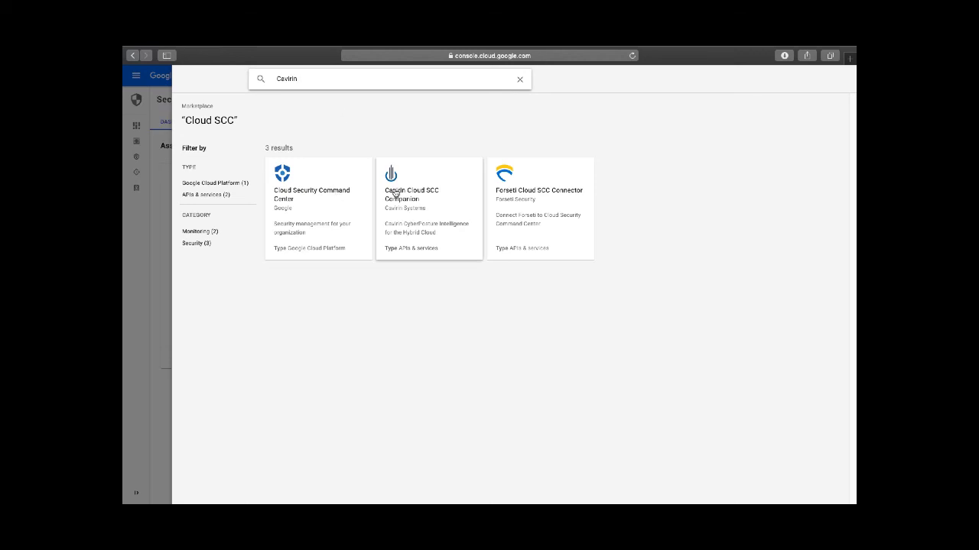
Step: Open the Cavirin Cloud SCC Companion listing and start its sign-up for the sraoss.com organization
left_click(395, 193)
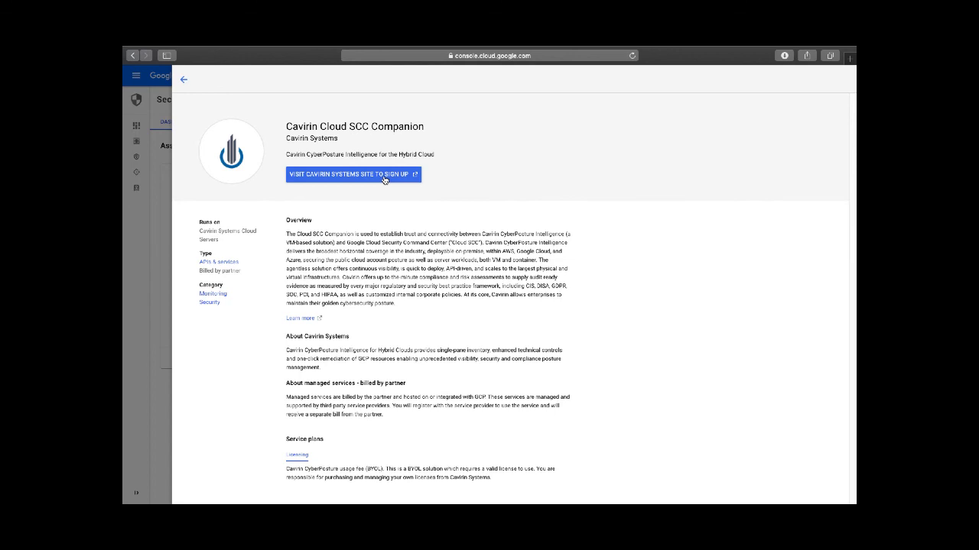
left_click(384, 175)
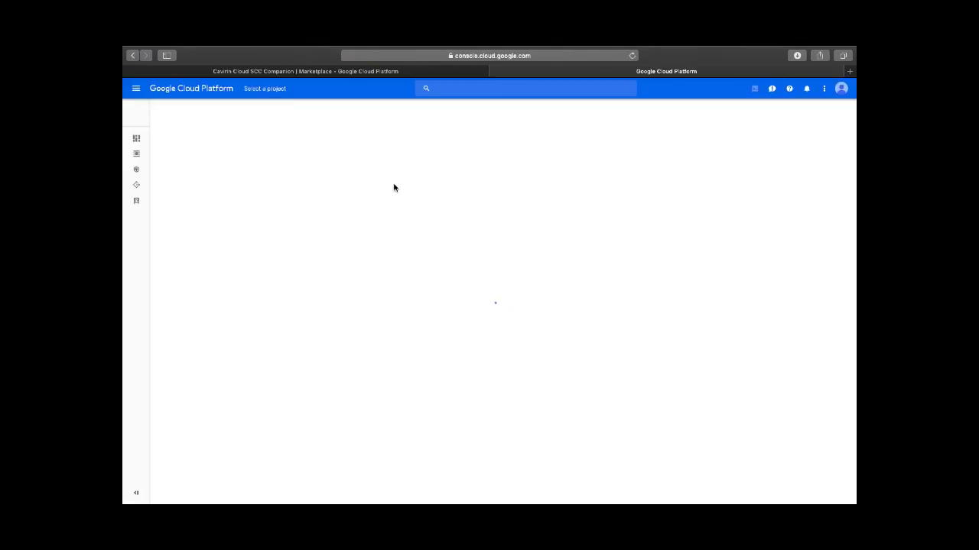
left_click(482, 221)
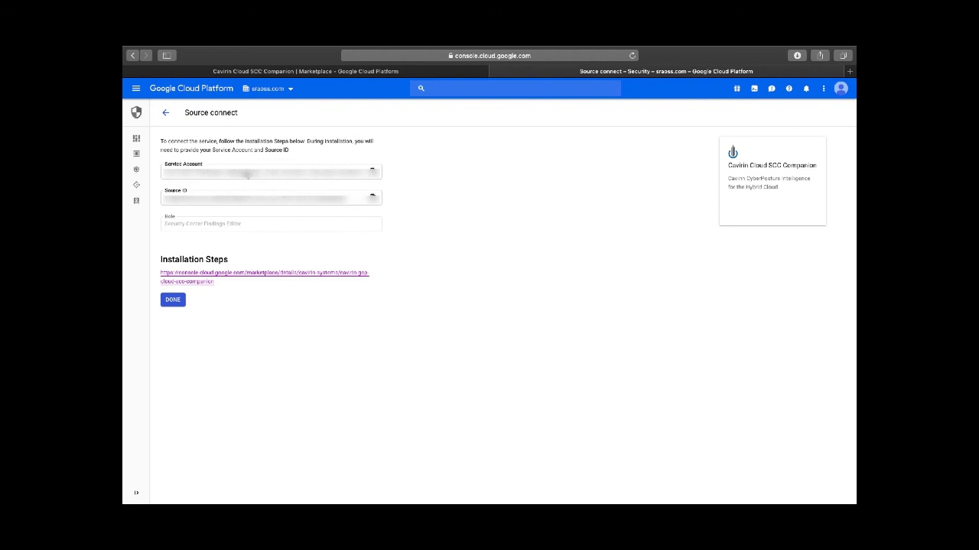
Step: Examine the service account, the source ID and the Cavirin Cloud SCC Companion source name on the Source connect page
triple_click(247, 175)
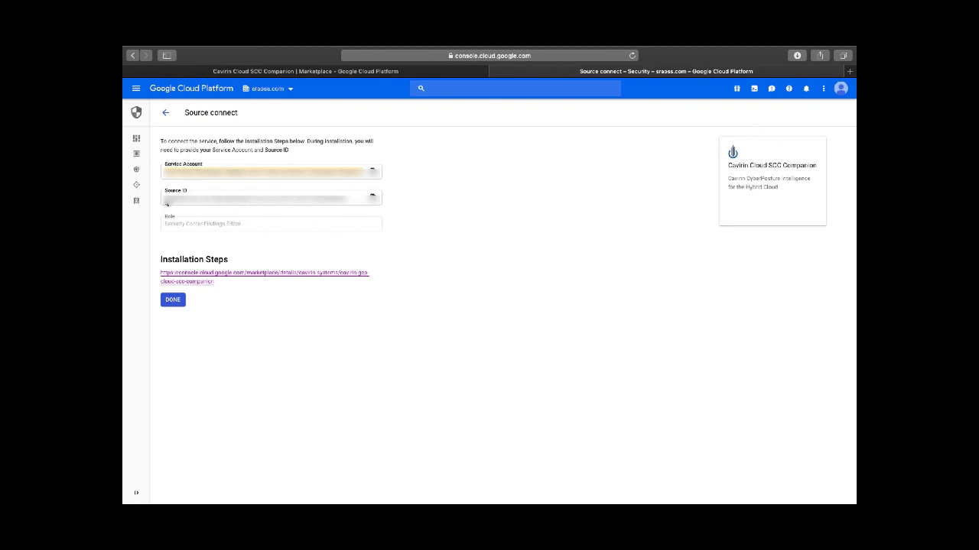
left_click_drag(166, 205, 234, 205)
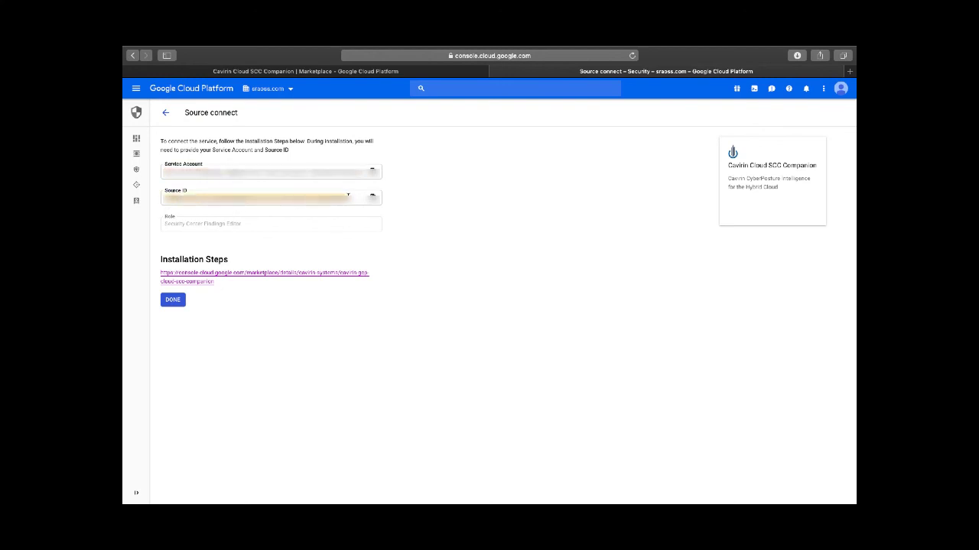
left_click(373, 200)
left_click(224, 205)
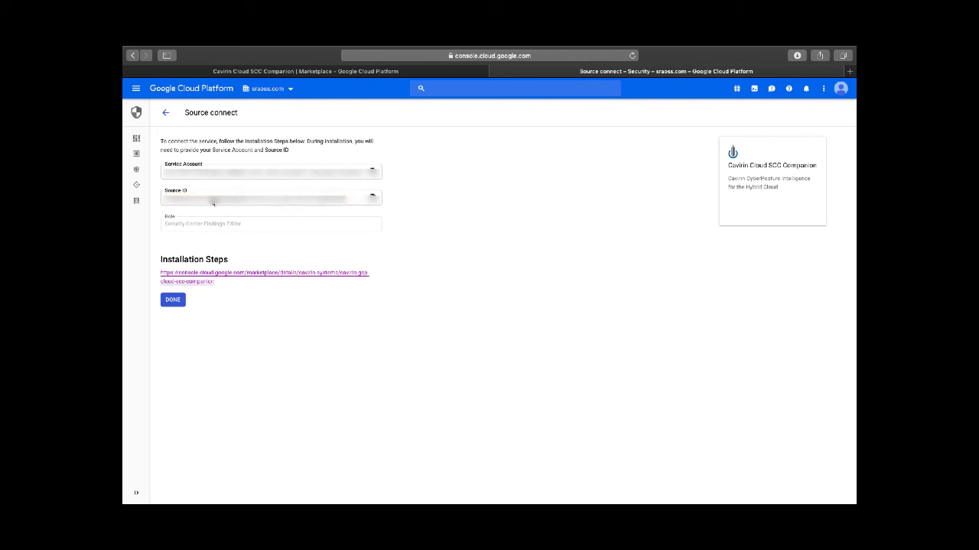
left_click_drag(212, 200, 251, 197)
triple_click(252, 198)
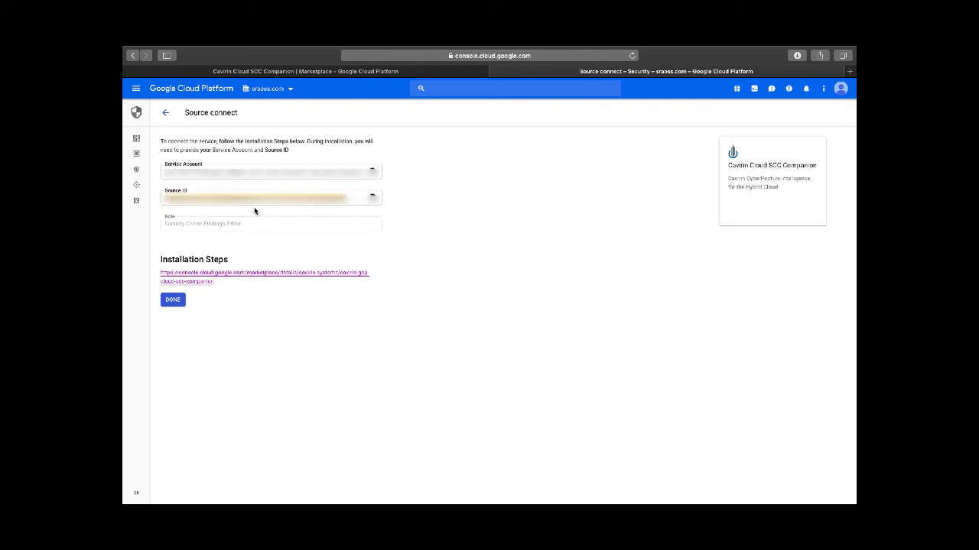
left_click(286, 203)
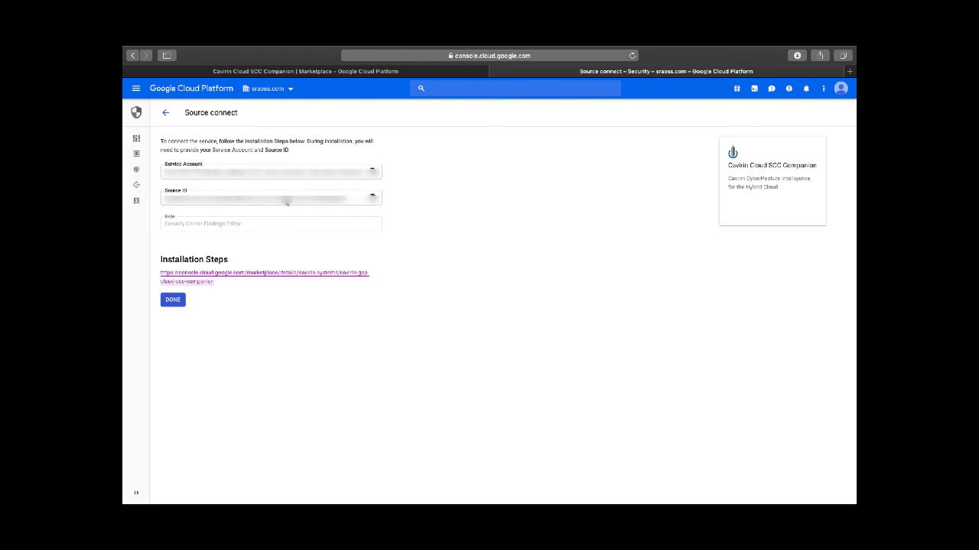
left_click_drag(286, 202, 352, 199)
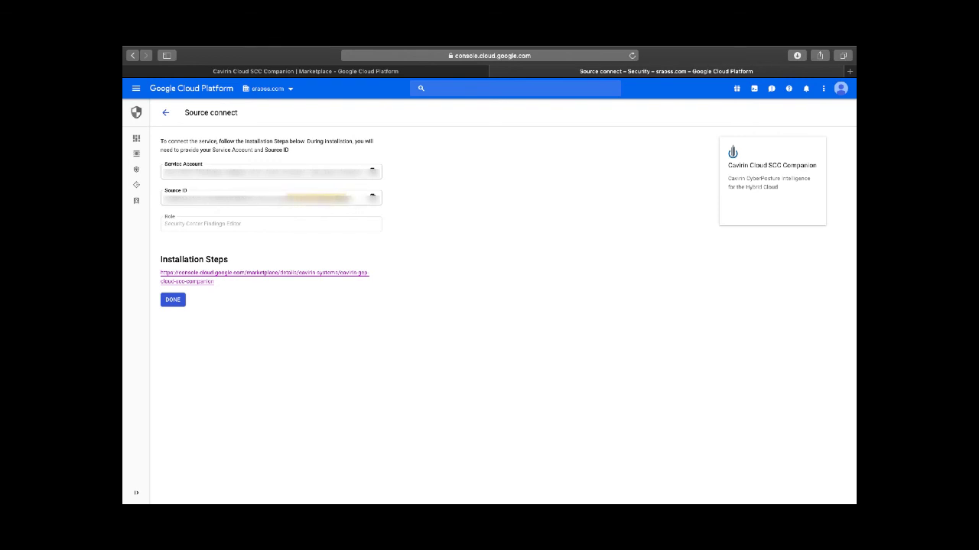
key("super+a")
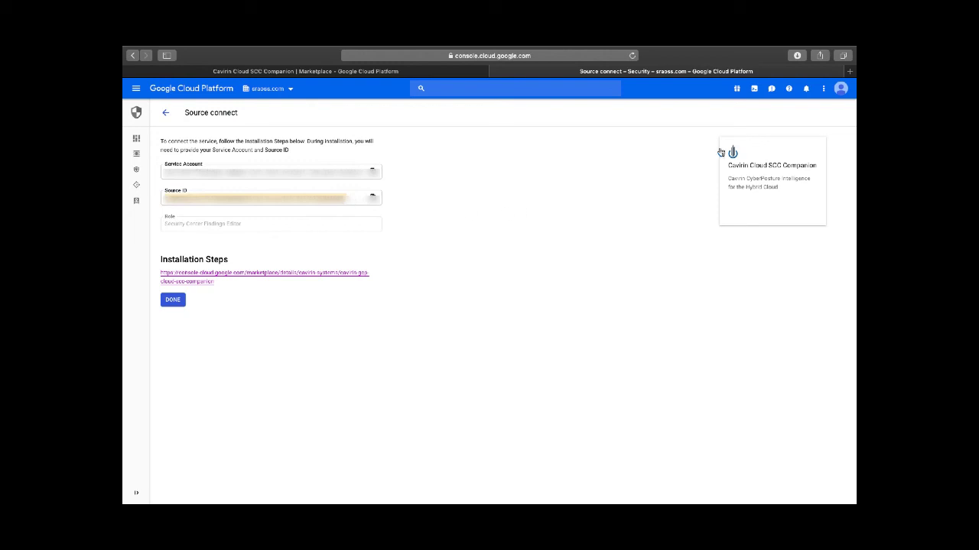
left_click_drag(729, 168, 812, 170)
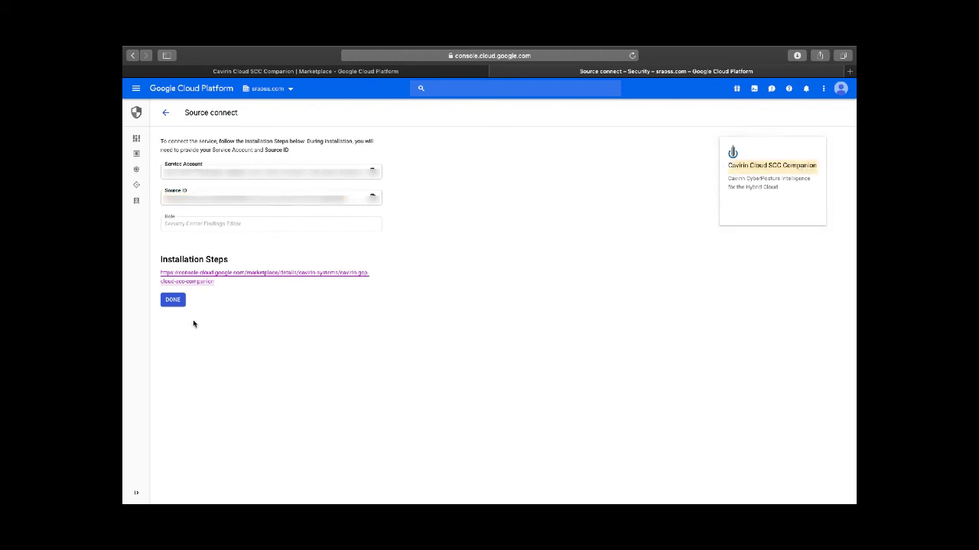
Step: Finish the source connection and open the Security Sources list in the Security Command Center settings
left_click(173, 301)
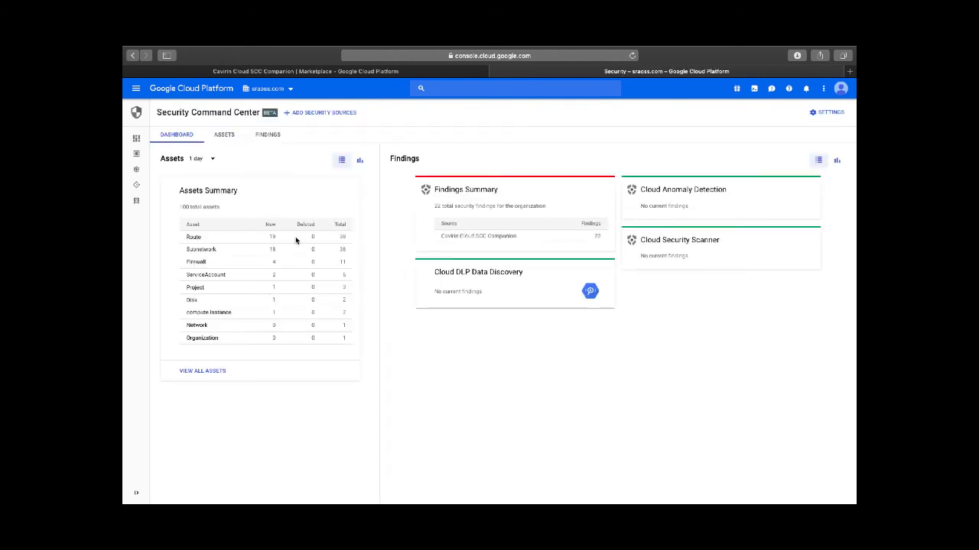
left_click(832, 113)
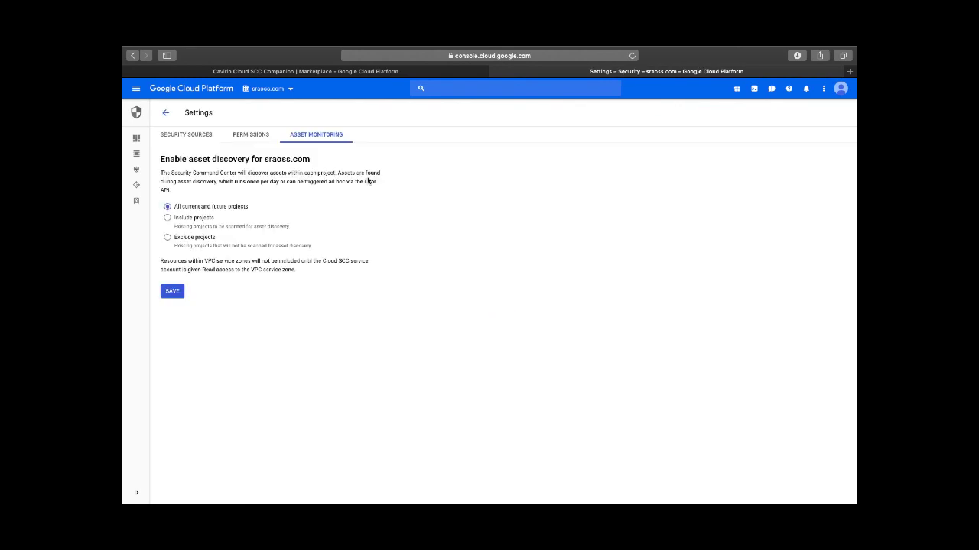
left_click(202, 140)
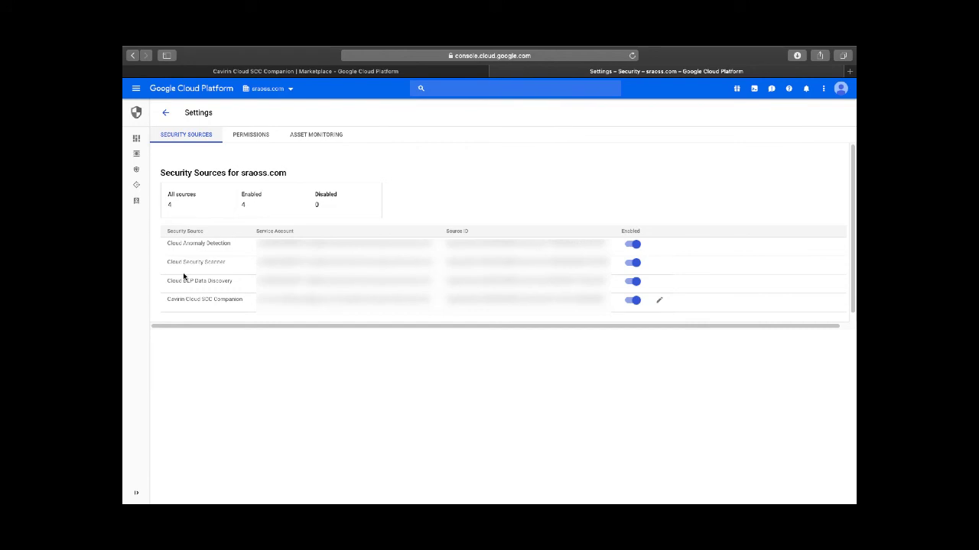
Step: Examine the JSON private key option for the Cavirin CSCC Findings SA service account and dismiss the key creation
mouse_move(560, 47)
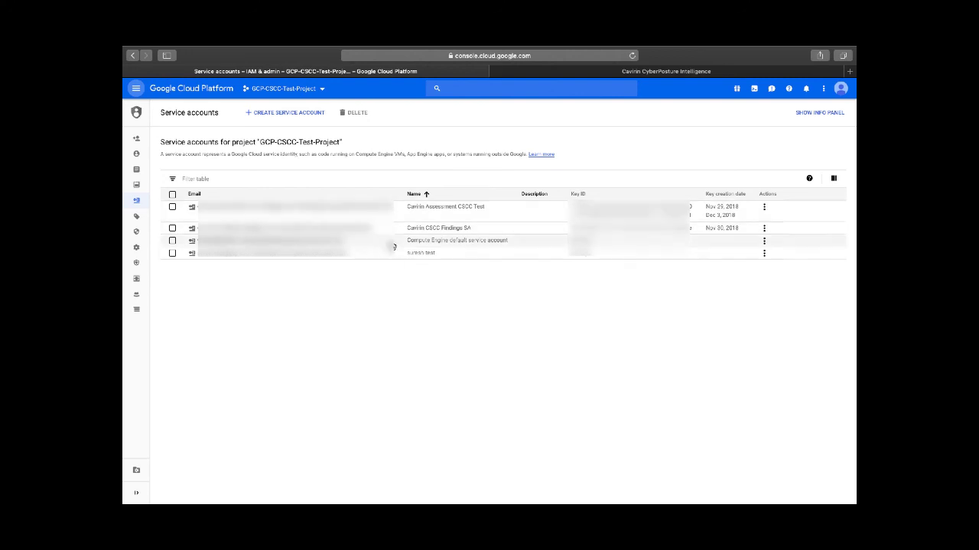
left_click_drag(406, 228, 478, 229)
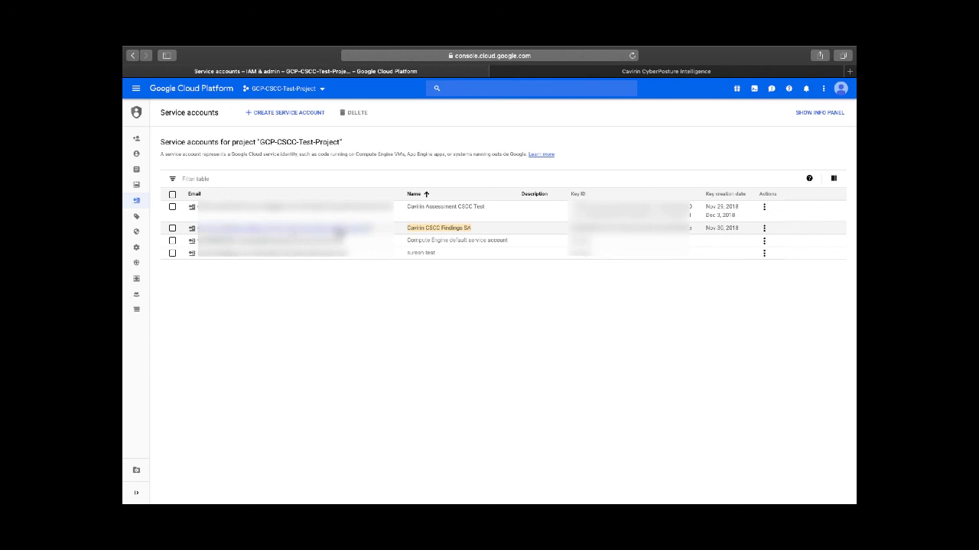
left_click(763, 231)
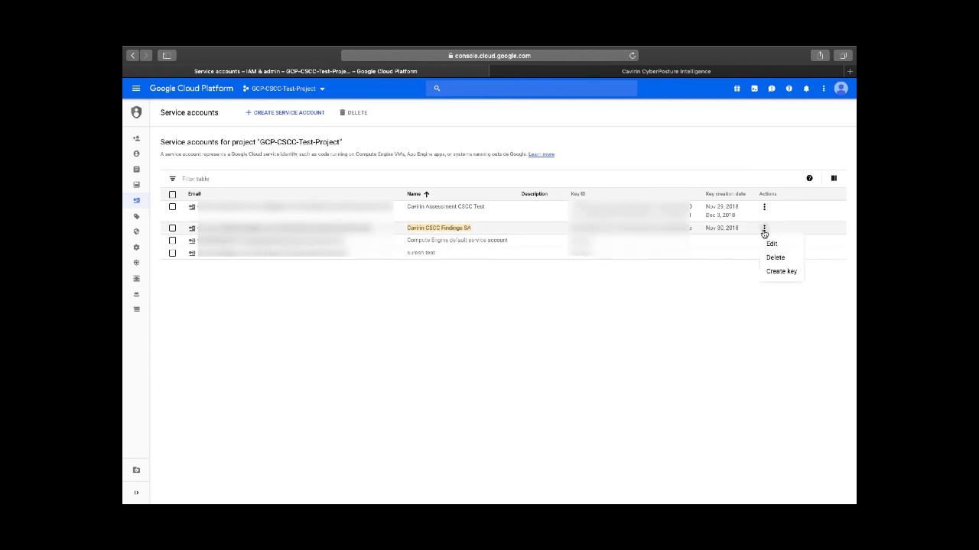
left_click(778, 273)
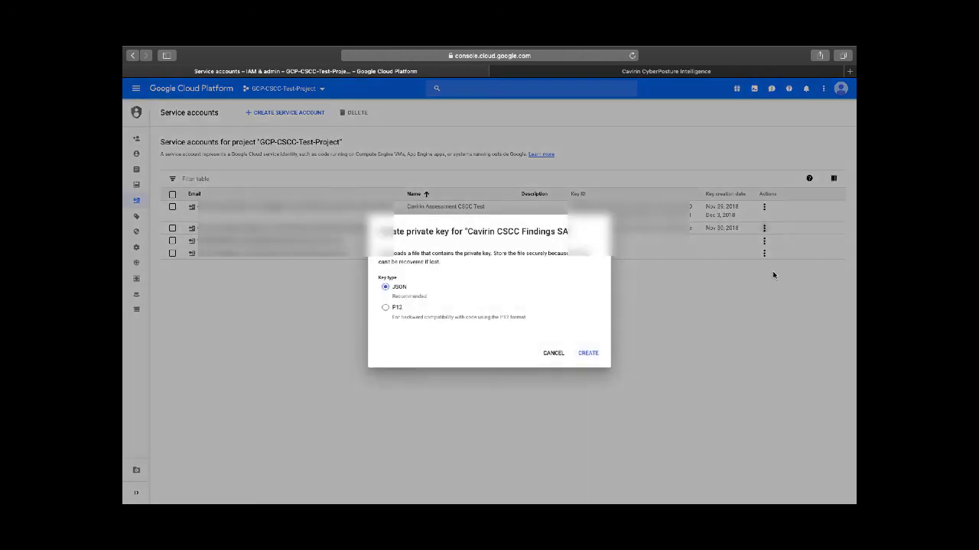
left_click(396, 290)
left_click(549, 358)
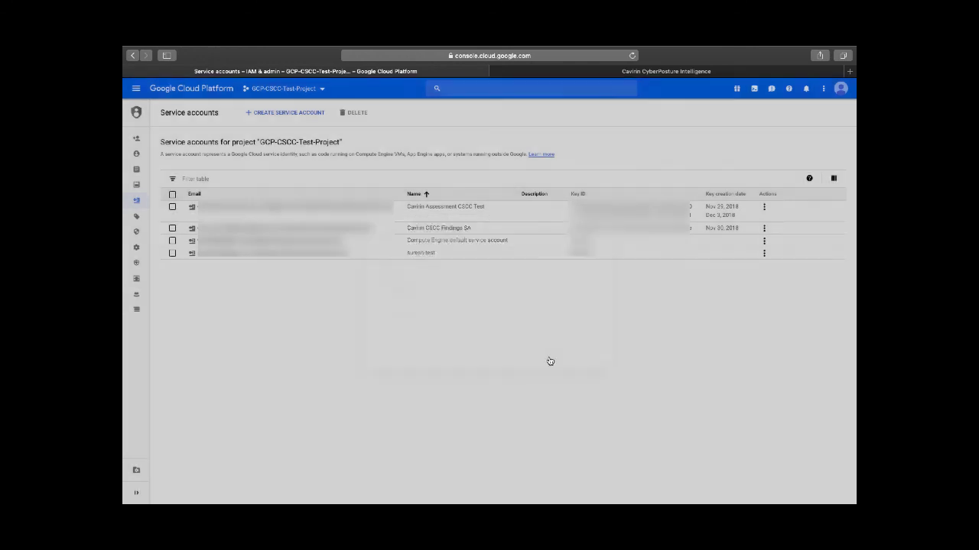
Step: Switch to Cavirin CyberPosture Intelligence and sign in as administrator with the saved username and password
left_click(597, 72)
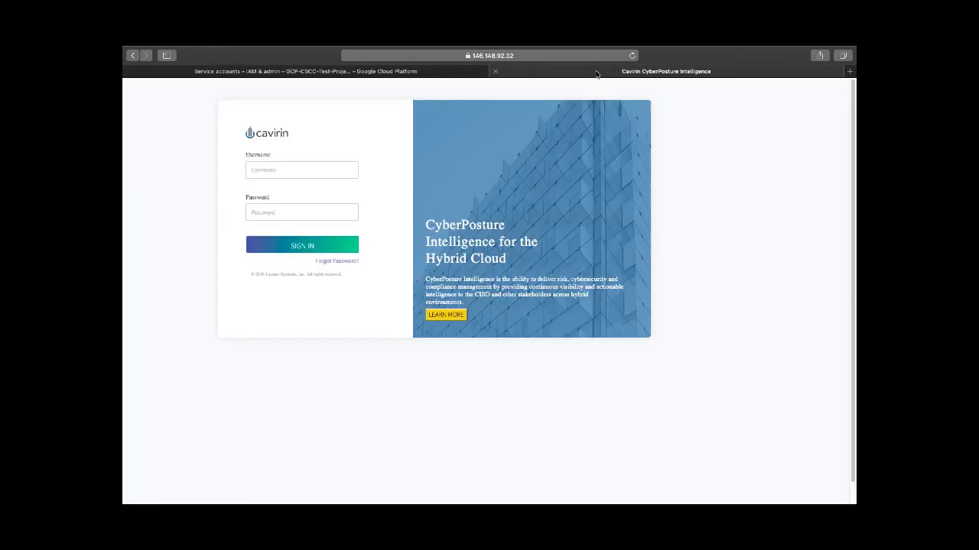
left_click(282, 169)
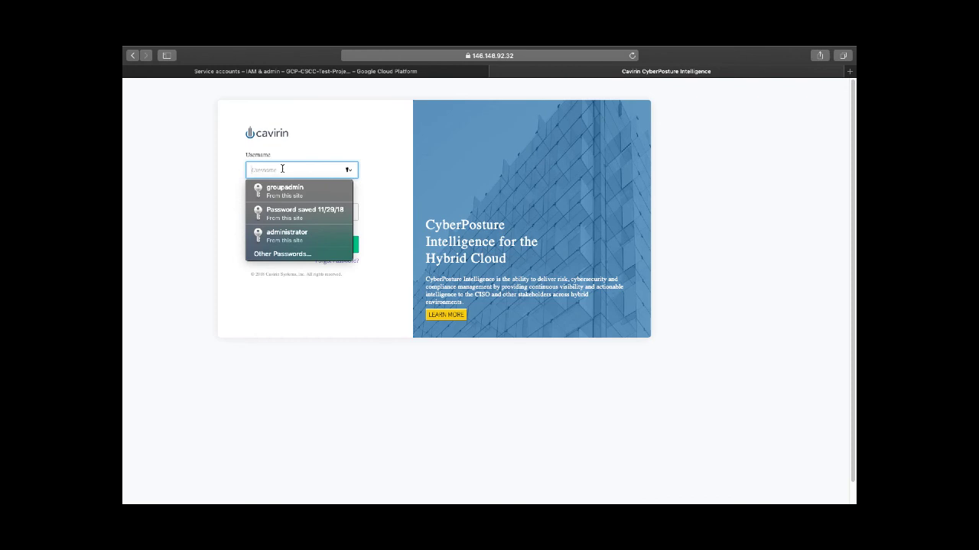
left_click(286, 235)
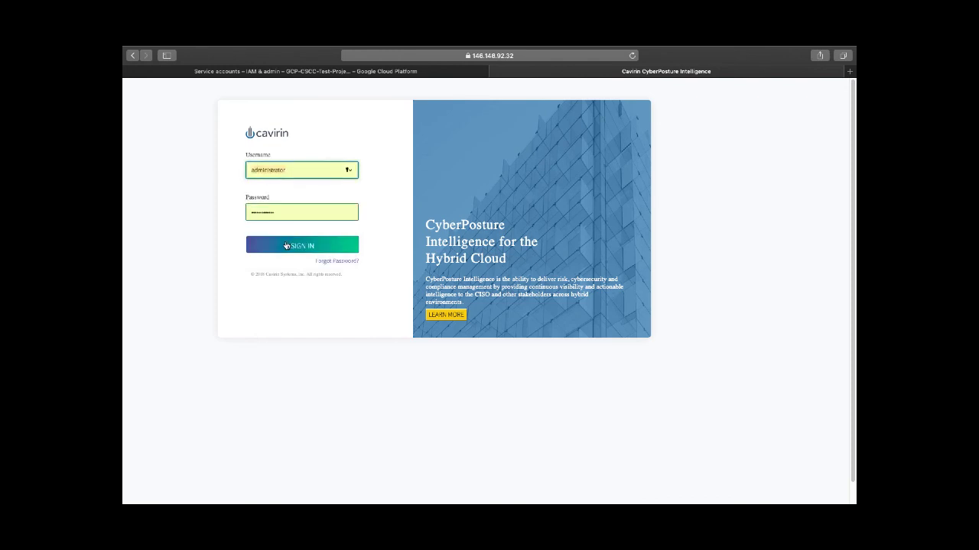
left_click(287, 246)
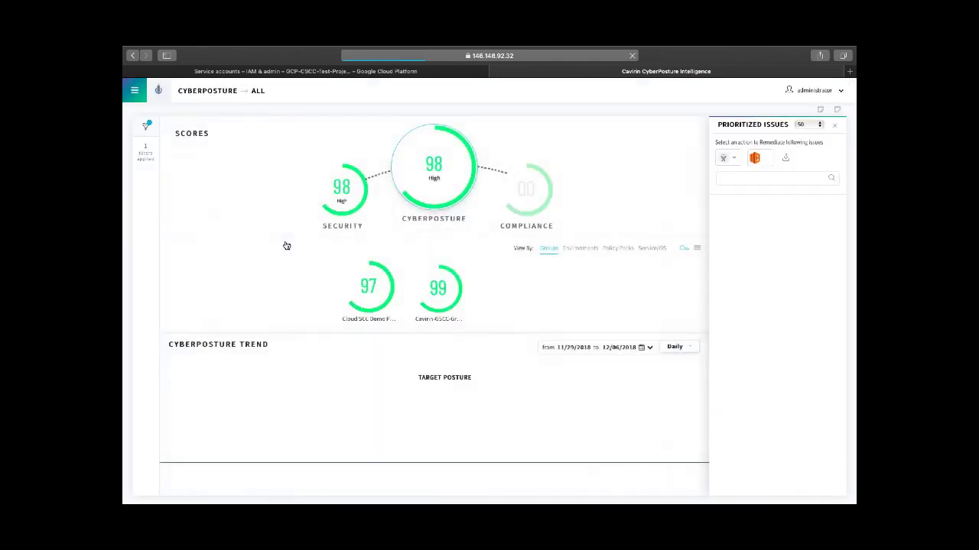
Step: Go to the Integrations administration page and open the Cavirin Cloud SCC integration for editing
left_click(135, 92)
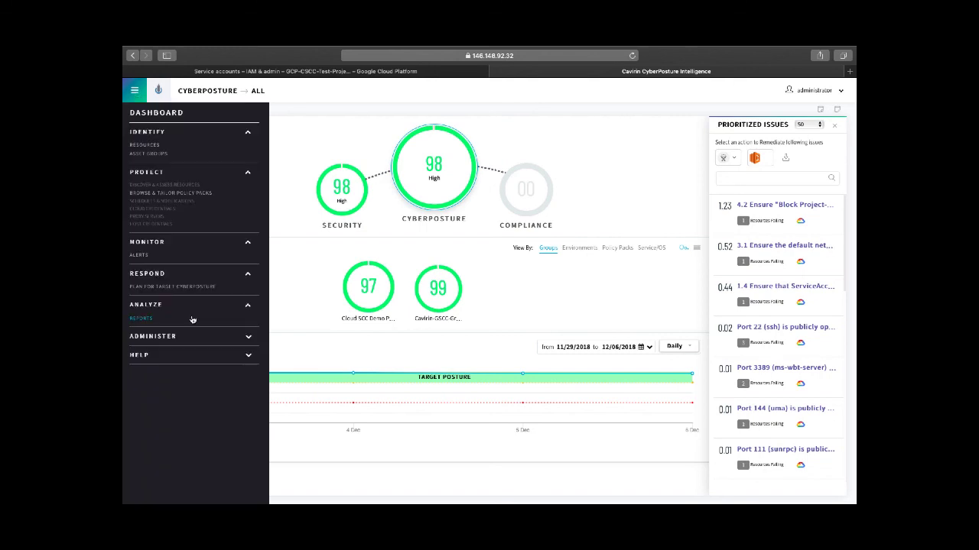
left_click(178, 340)
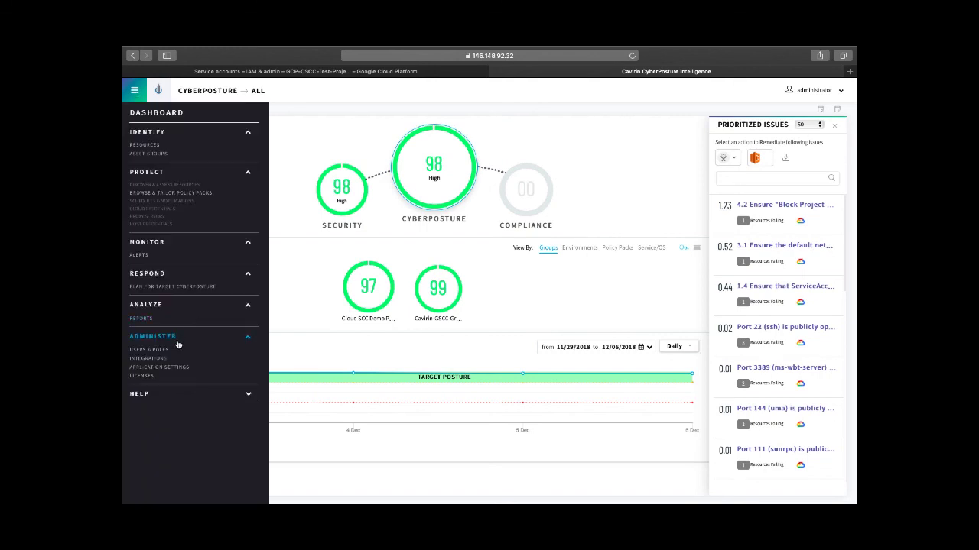
left_click(159, 359)
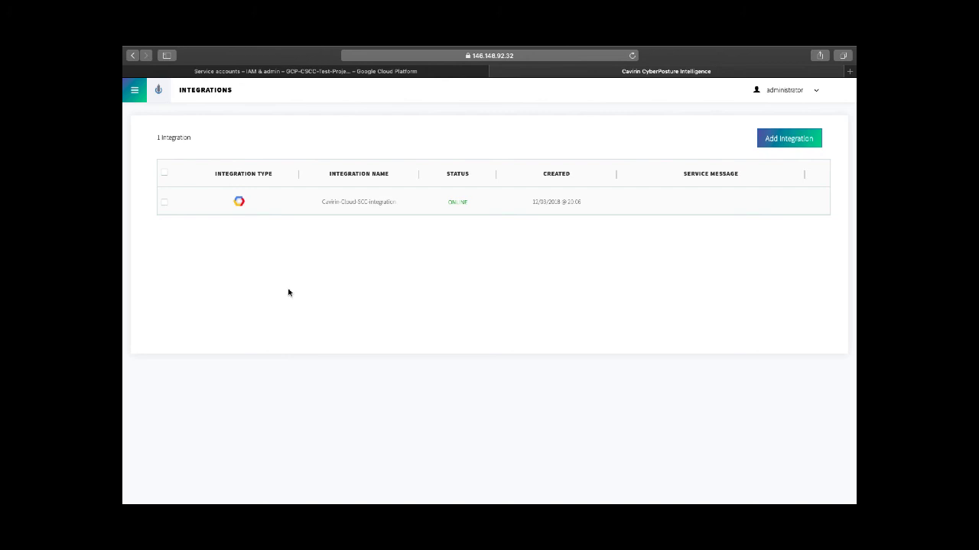
left_click(163, 202)
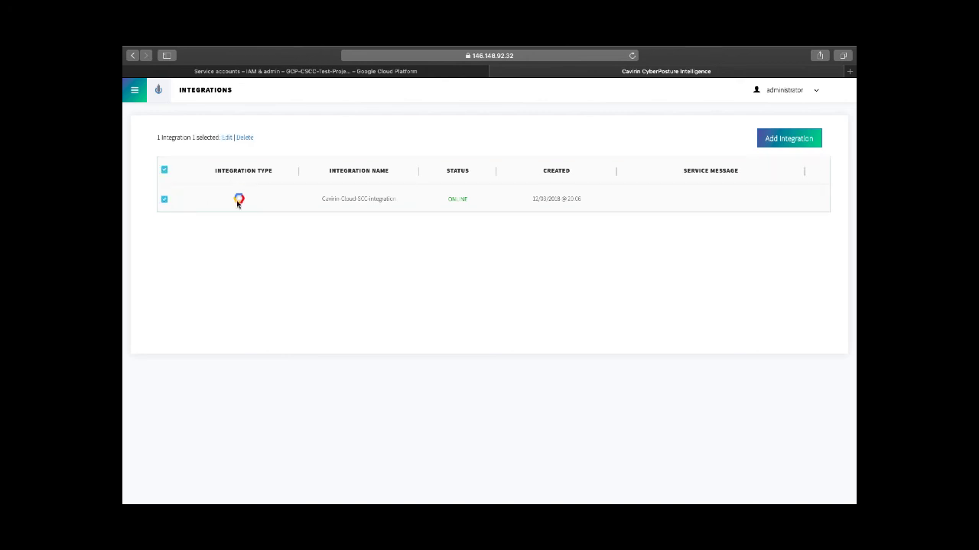
left_click(224, 139)
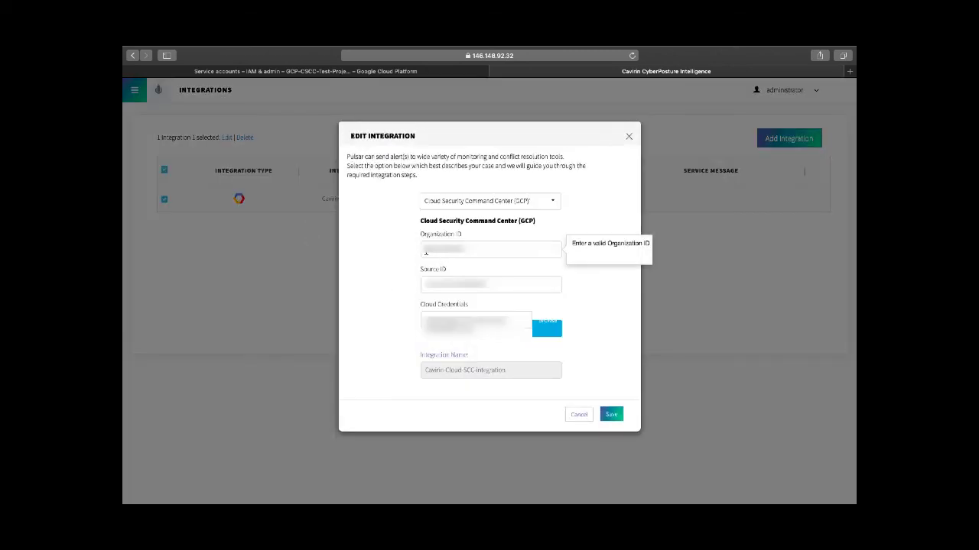
Step: Examine the Organization ID, Source ID and Cloud Credentials of the Cloud Security Command Center integration and close it without saving
left_click_drag(426, 253, 473, 253)
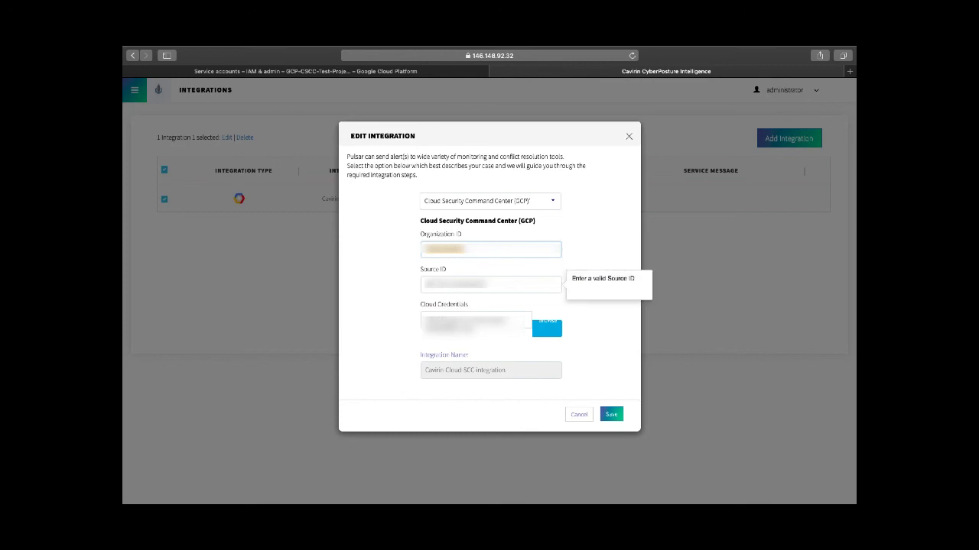
left_click(488, 287)
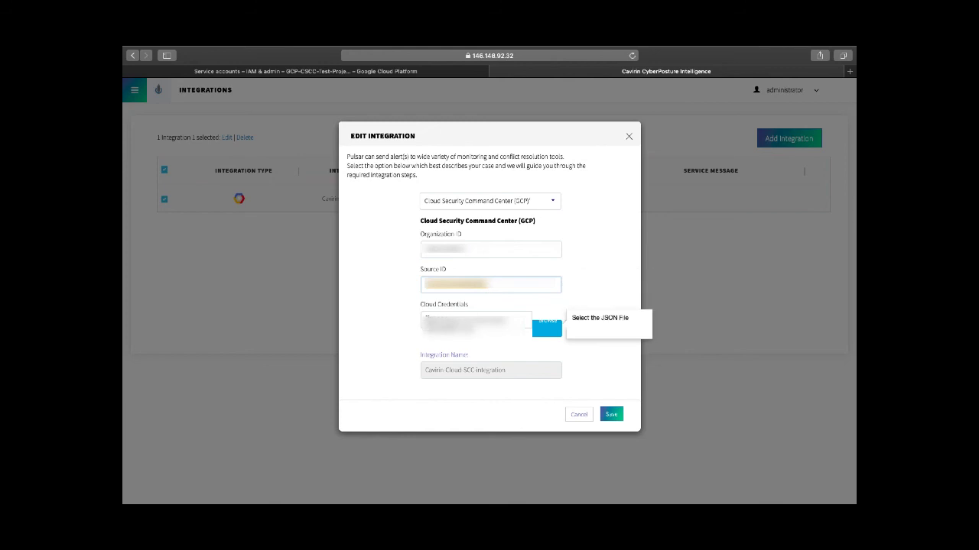
left_click(480, 330)
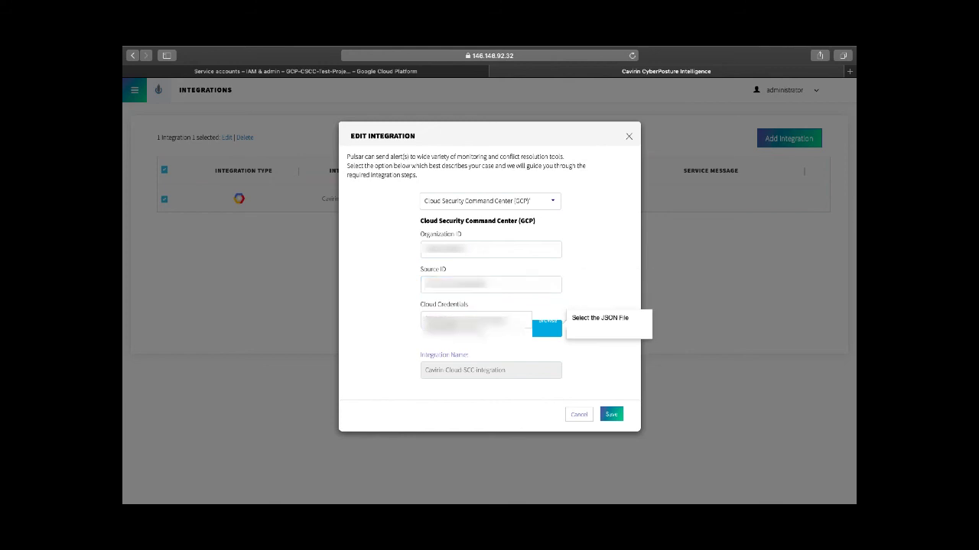
triple_click(480, 331)
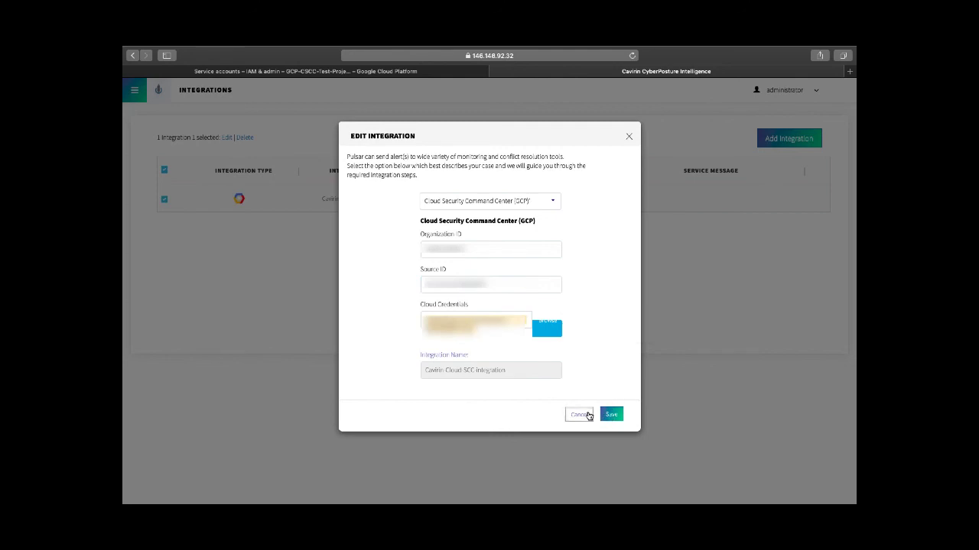
left_click(580, 414)
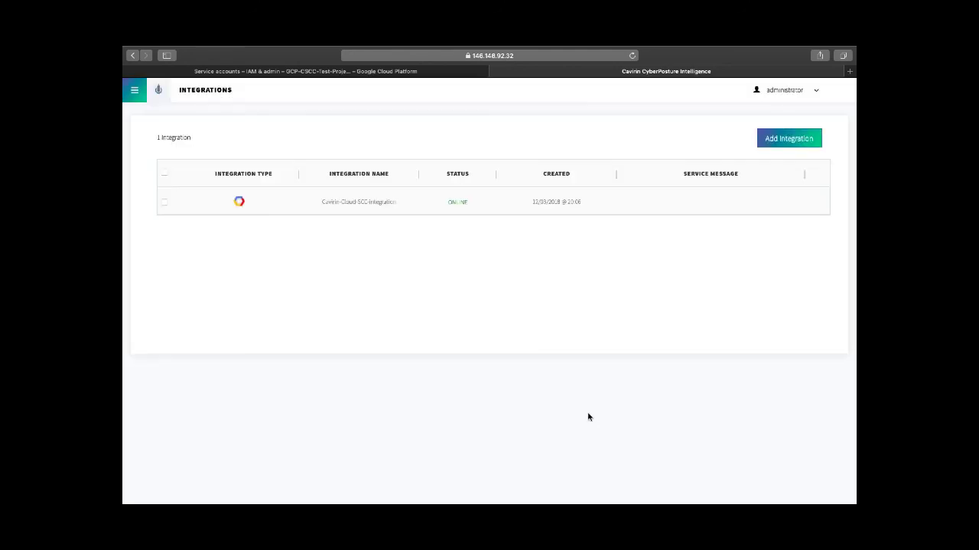
Step: Log out of the administrator account and sign in as groupadmin with the saved username and password
left_click(816, 92)
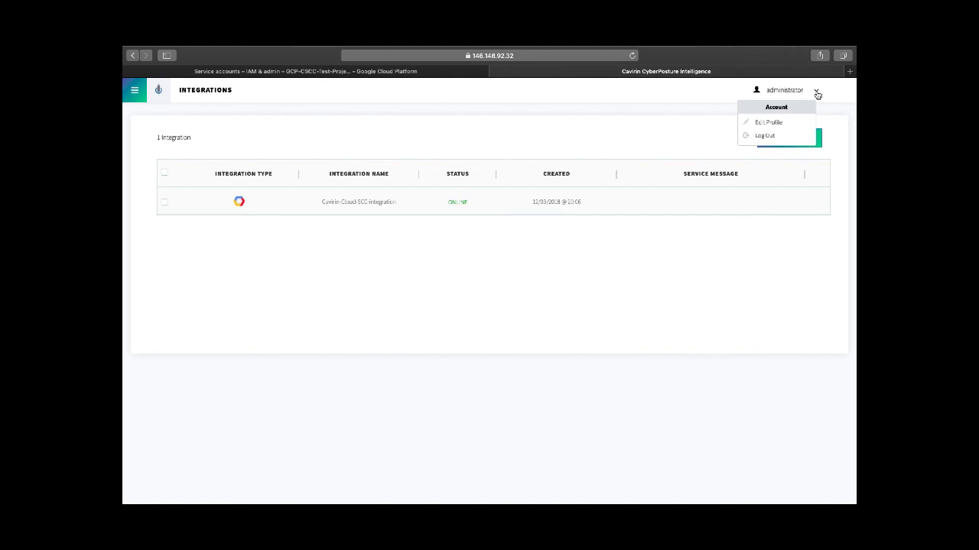
left_click(767, 136)
left_click(300, 171)
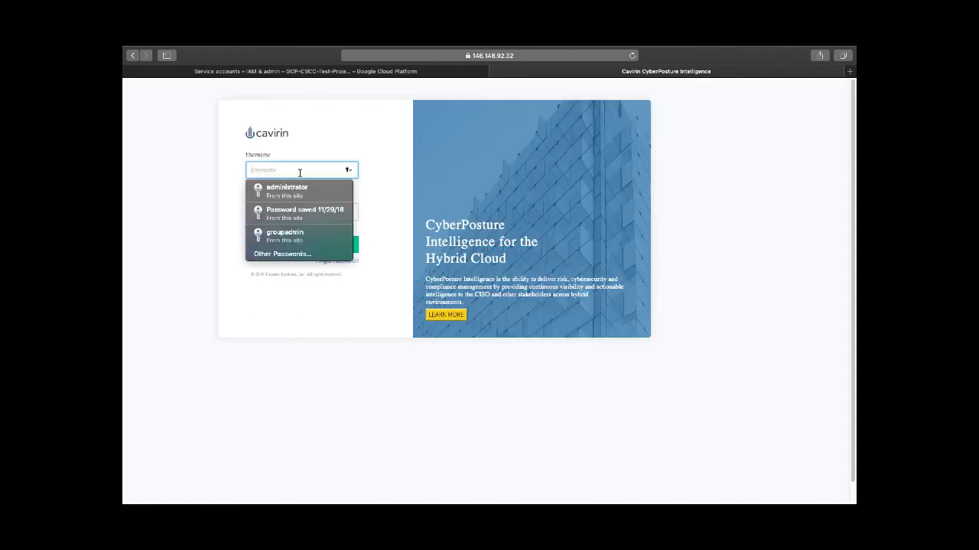
left_click(289, 235)
left_click(291, 246)
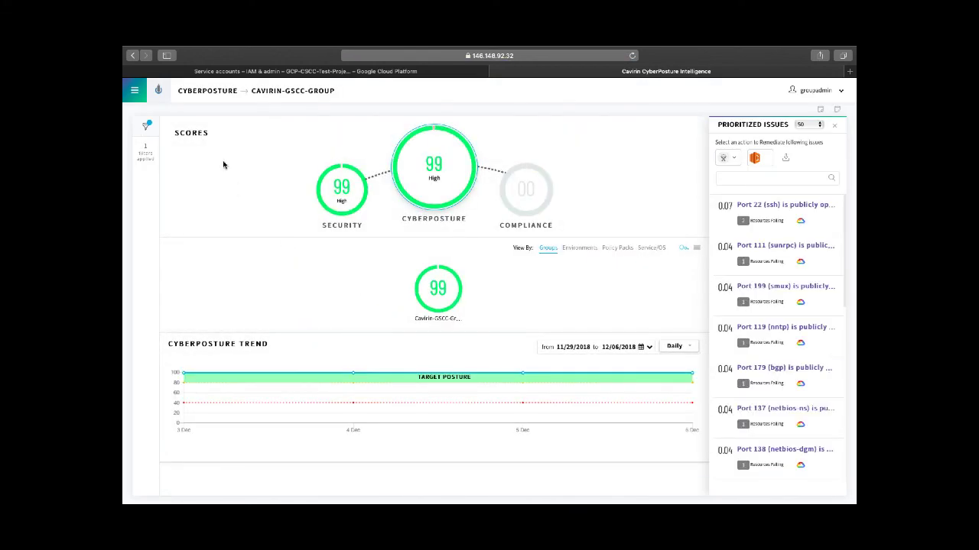
Step: Fill in a Google Cloud resource discovery for account Cloud SCC Demo Project and project cloud-scc-demo-project, and review its credential and proxy server options
left_click(136, 92)
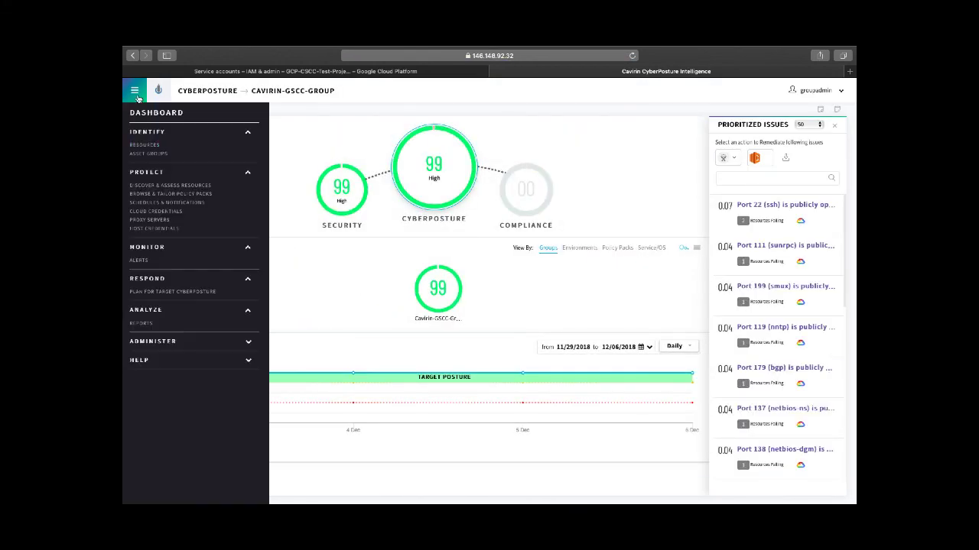
left_click(160, 186)
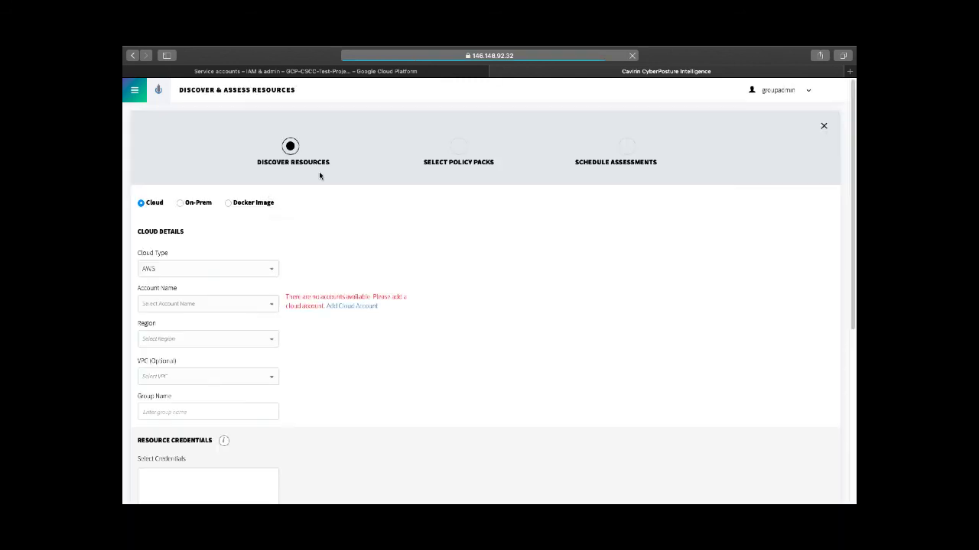
left_click(221, 274)
left_click(219, 293)
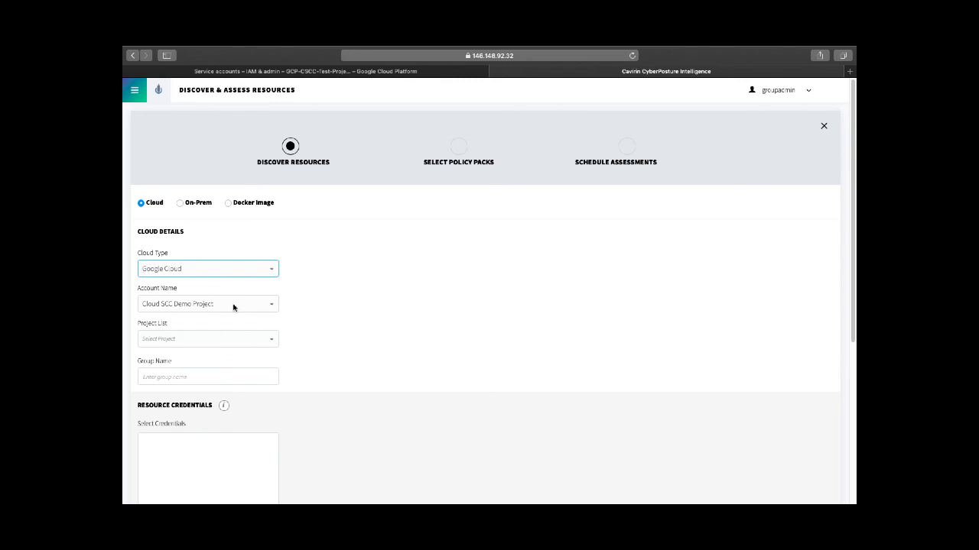
left_click(257, 339)
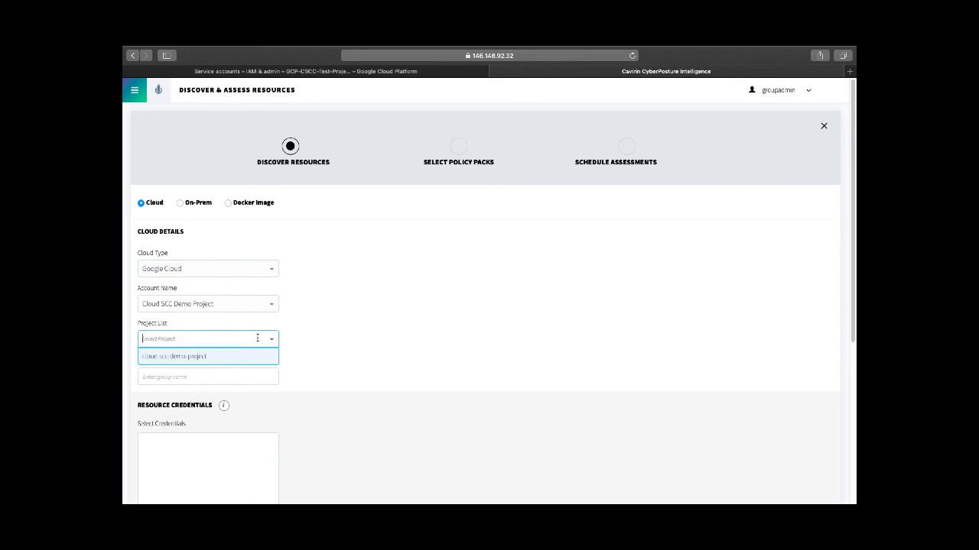
left_click(212, 356)
scroll(292, 361, "down", 4)
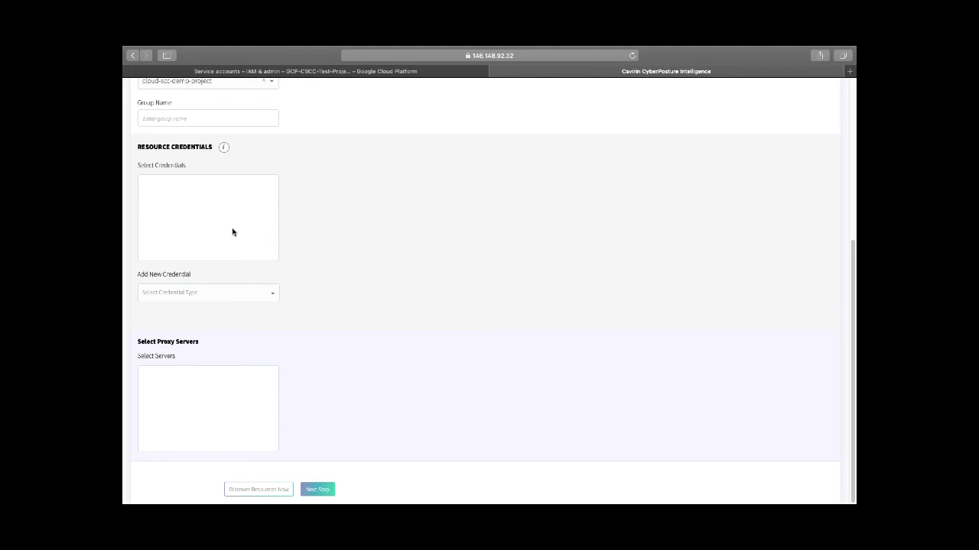
scroll(233, 231, "up", 1)
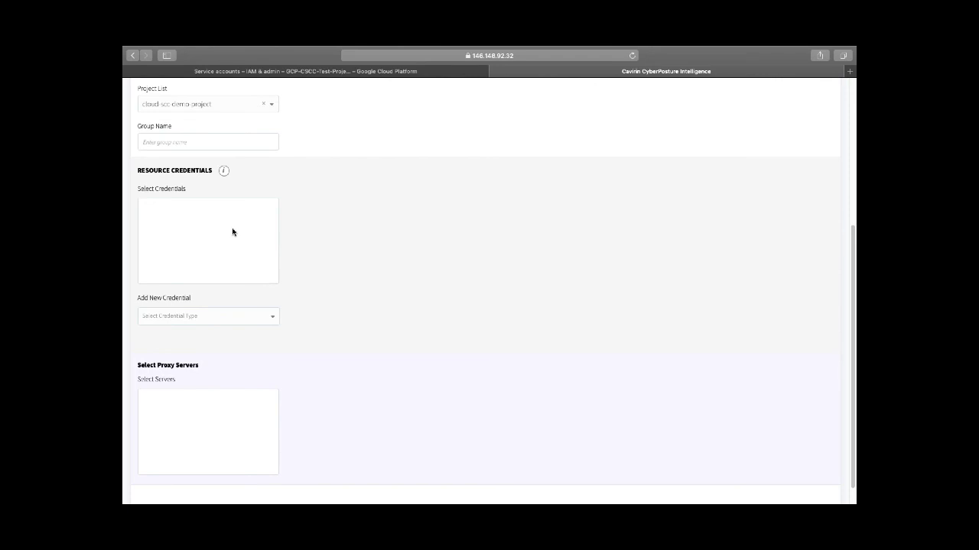
scroll(412, 261, "down", 1)
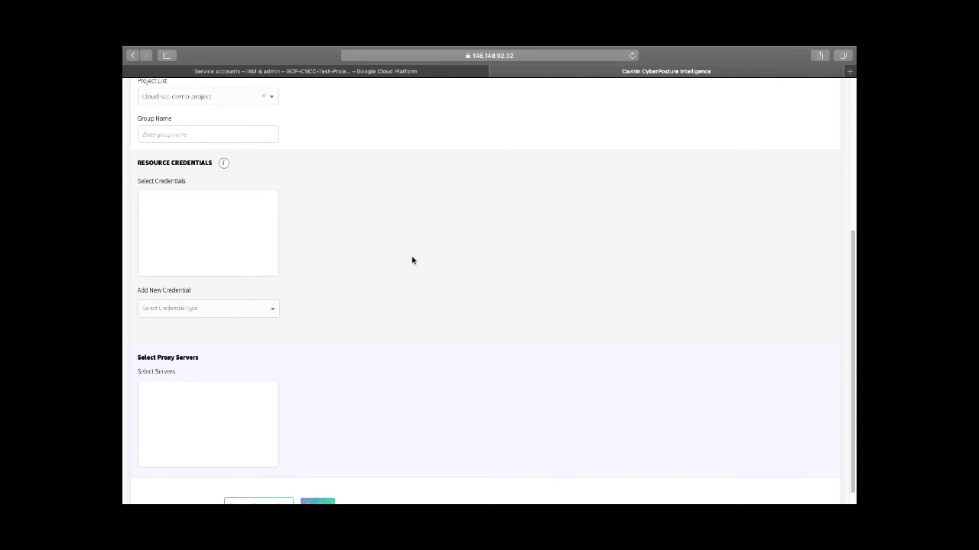
scroll(412, 261, "down", 1)
scroll(410, 257, "up", 6)
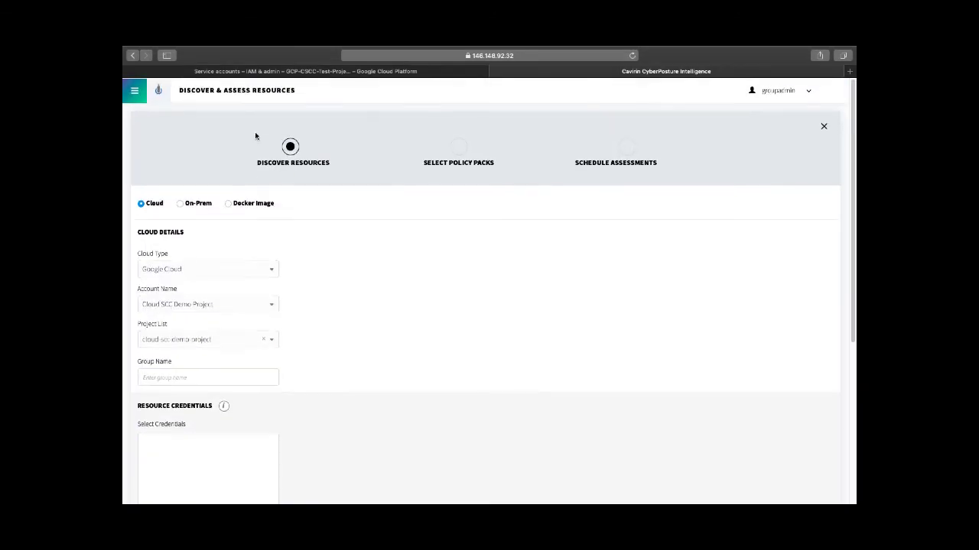
Step: Go to the asset groups and open the Cloud SCC Demo Project group for editing
left_click(136, 91)
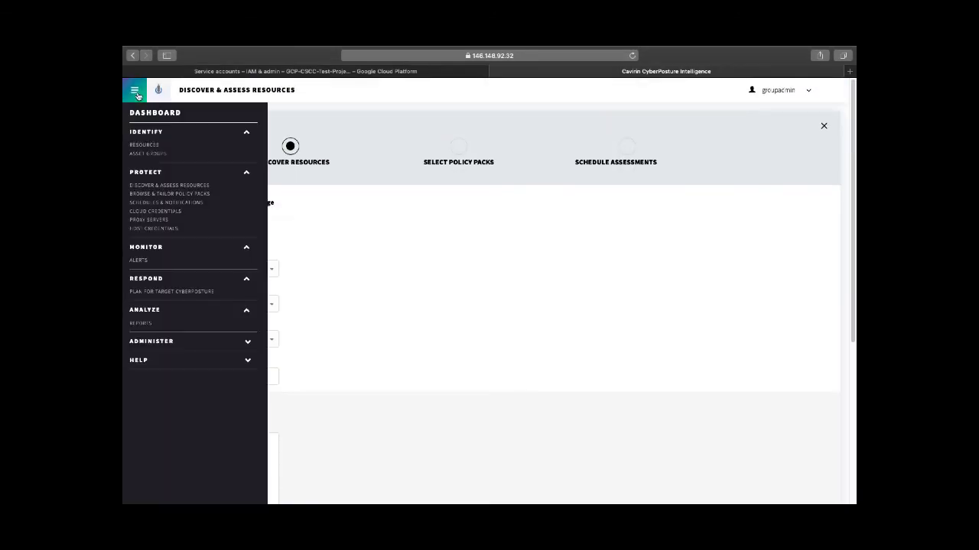
left_click(149, 153)
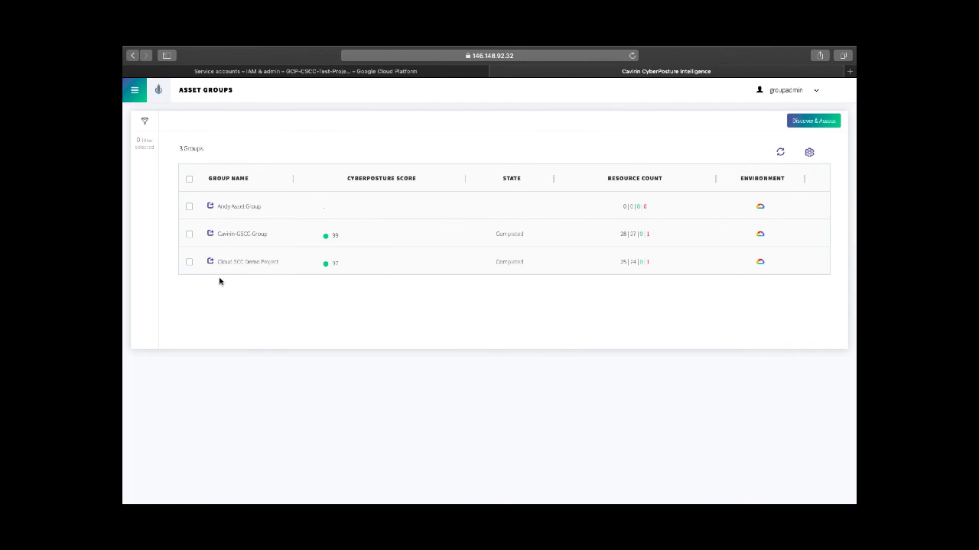
left_click_drag(218, 261, 276, 262)
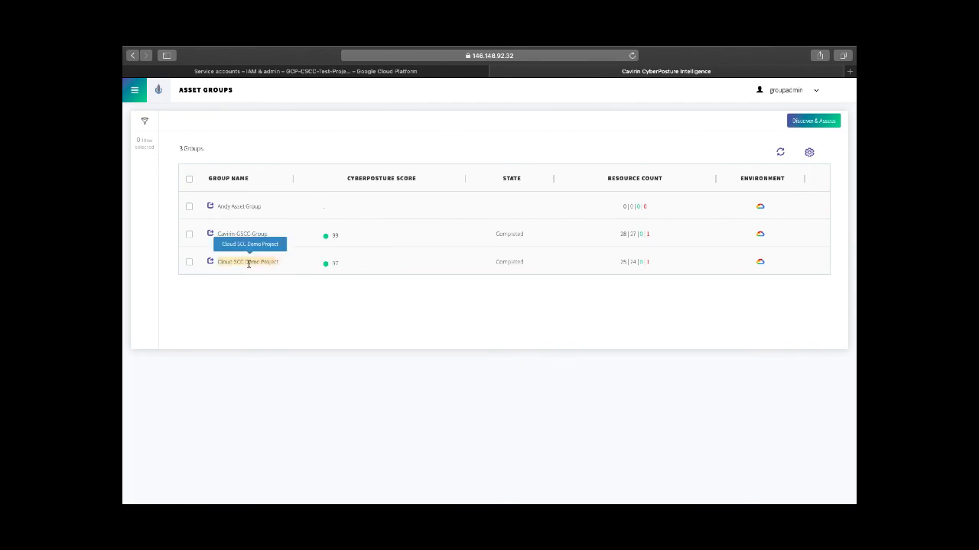
left_click(189, 263)
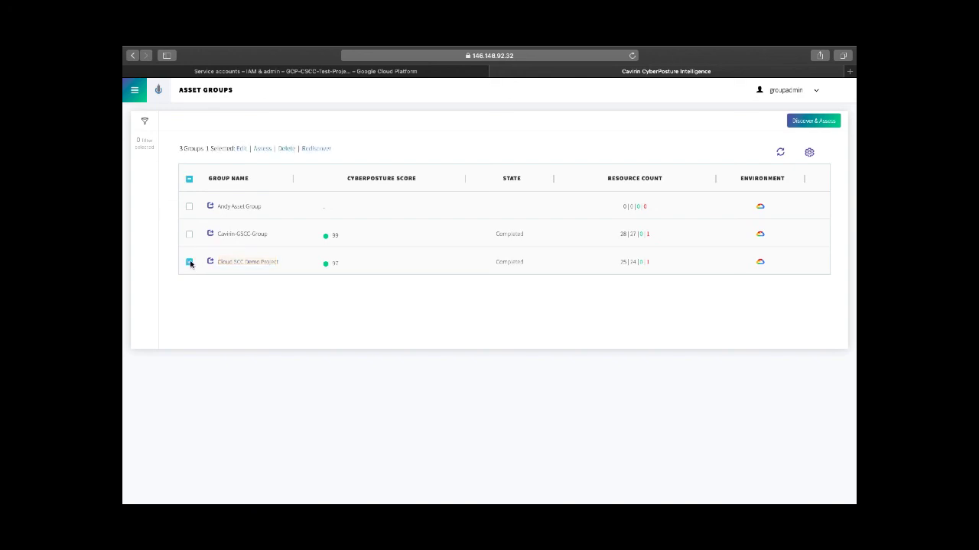
left_click(241, 149)
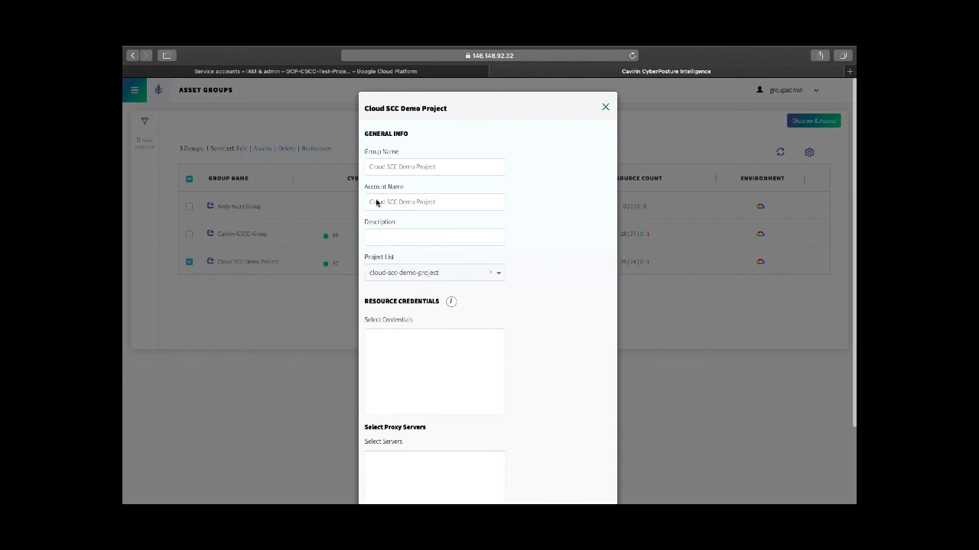
Step: Review the account name and project list of the Cloud SCC Demo Project group and close it without saving
left_click_drag(370, 202, 445, 200)
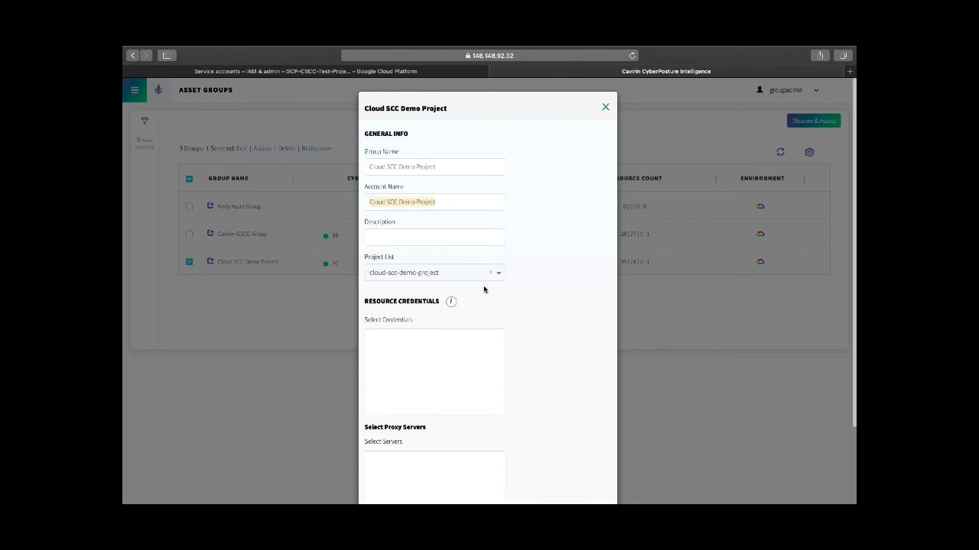
left_click(370, 273)
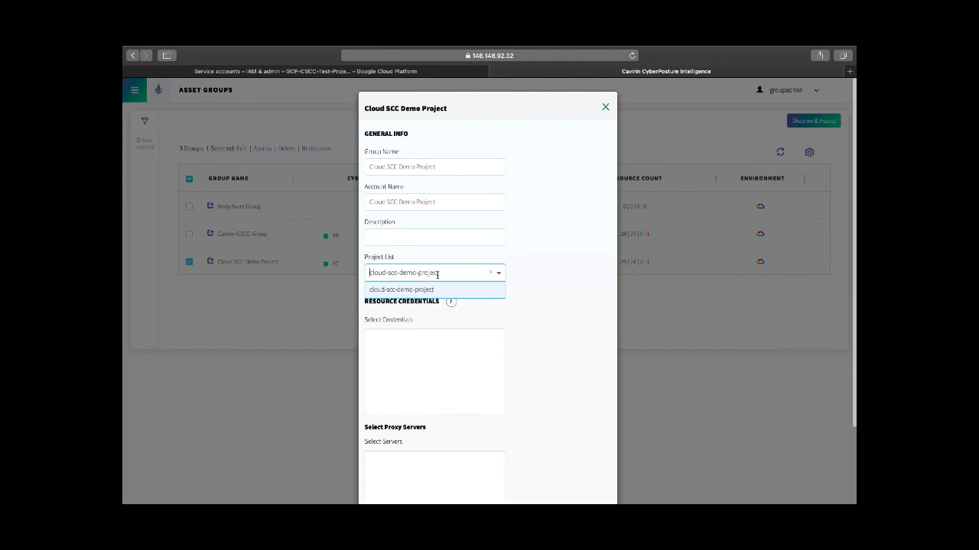
left_click(552, 294)
scroll(552, 297, "down", 3)
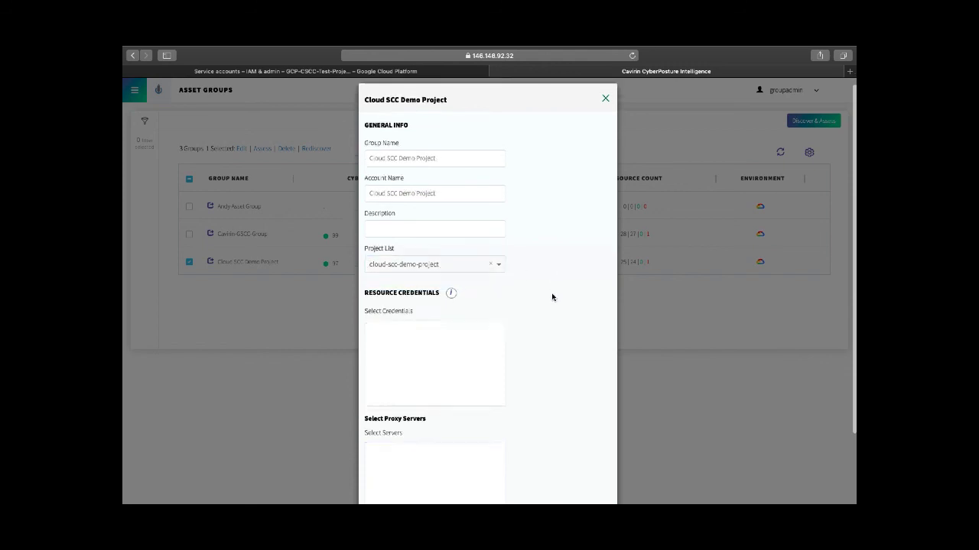
scroll(552, 297, "up", 3)
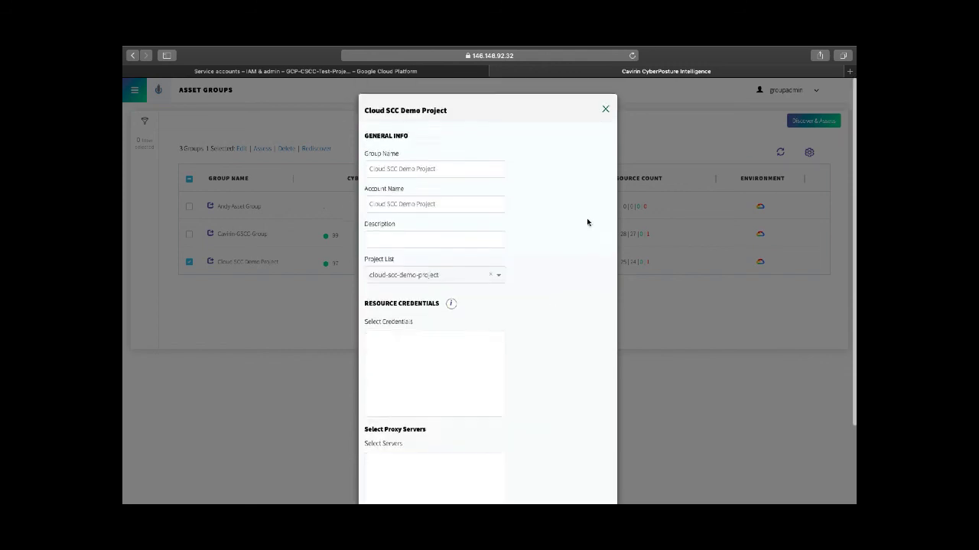
left_click(605, 108)
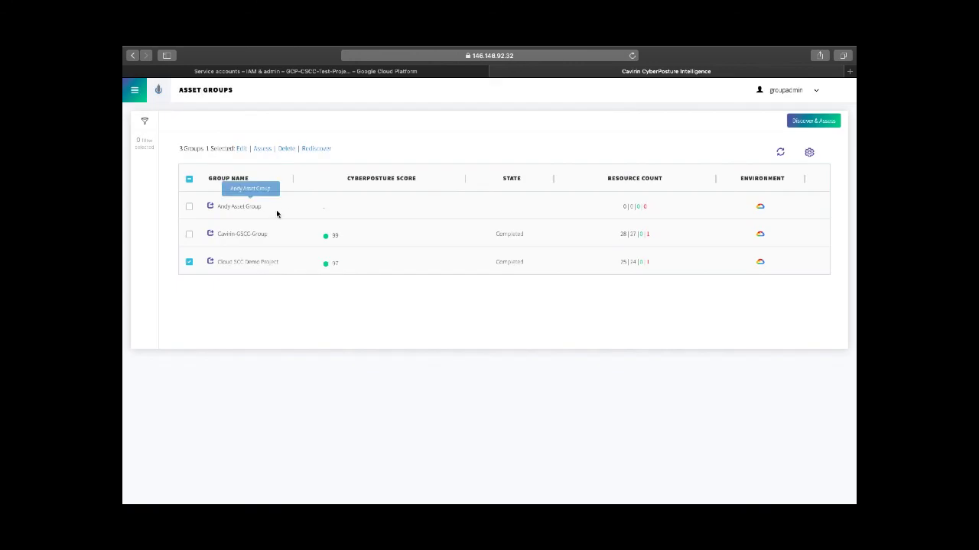
Step: Assess the Cloud SCC Demo Project group with the GCP Network and GCP CIS policy packs, scheduled as Run Test Now
left_click(263, 149)
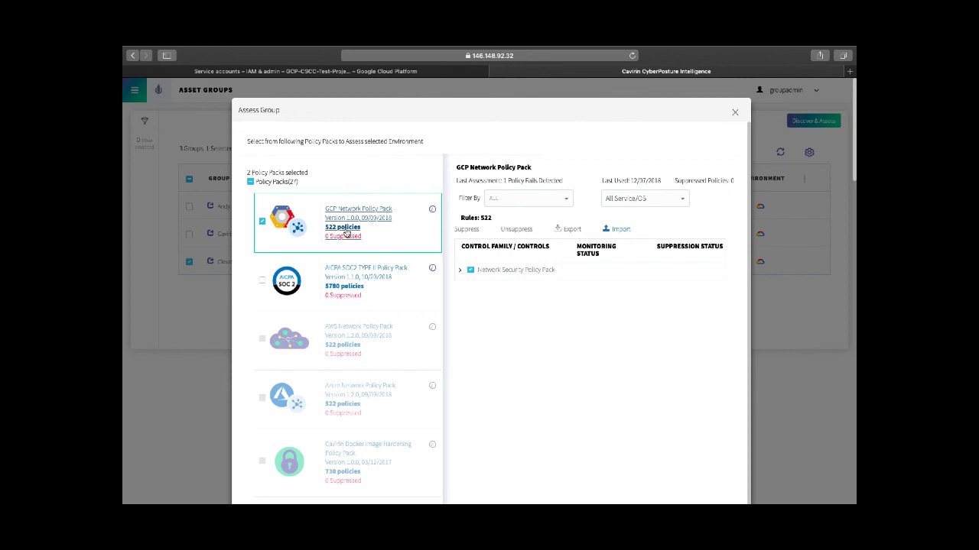
scroll(347, 234, "down", 10)
scroll(346, 234, "down", 10)
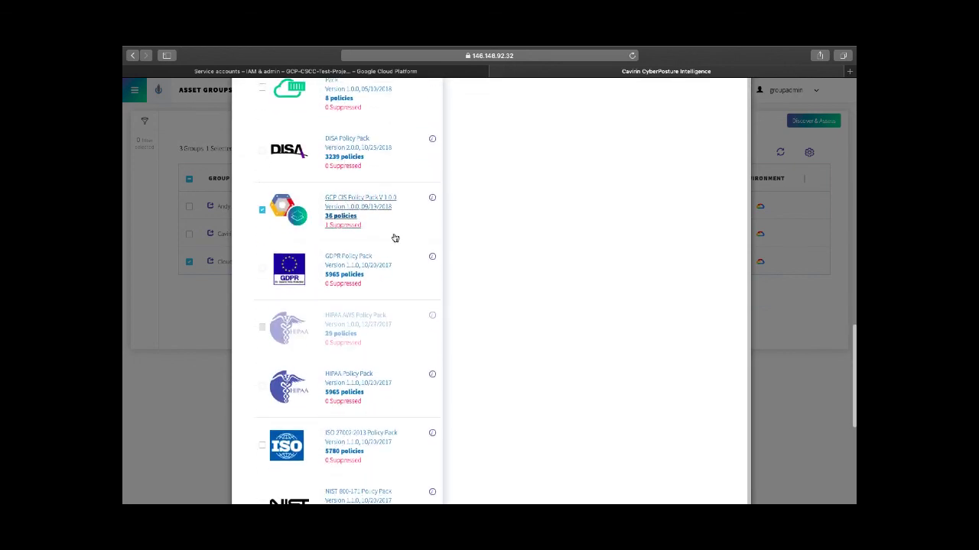
scroll(395, 238, "down", 5)
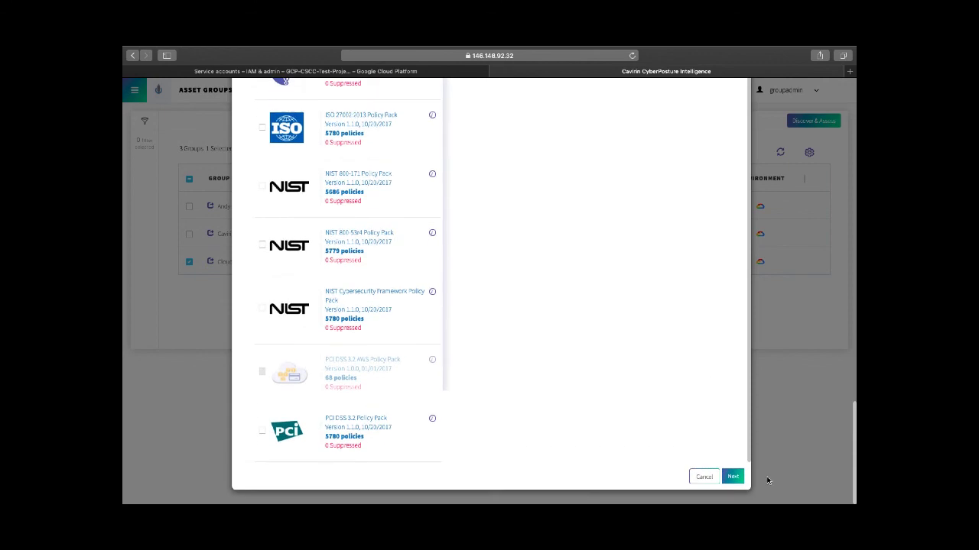
left_click(732, 478)
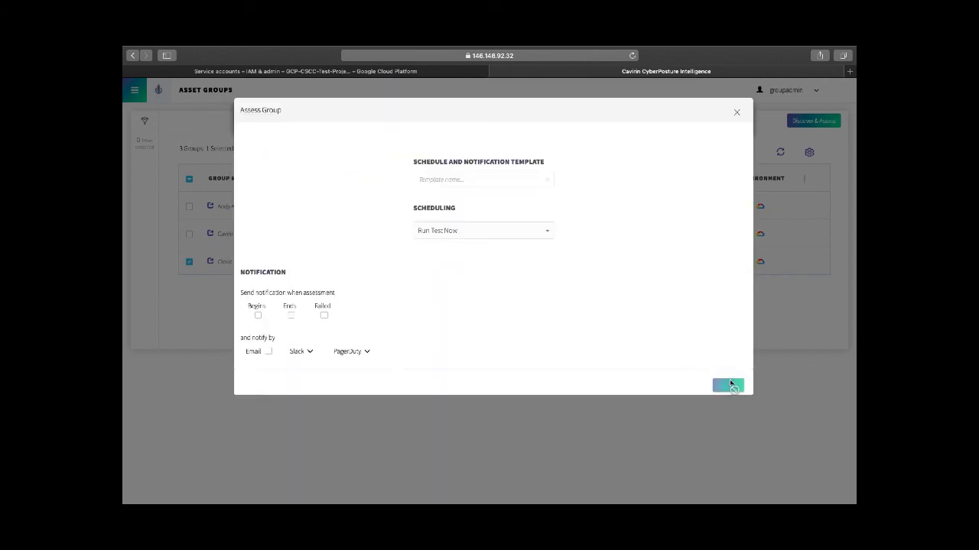
left_click(731, 385)
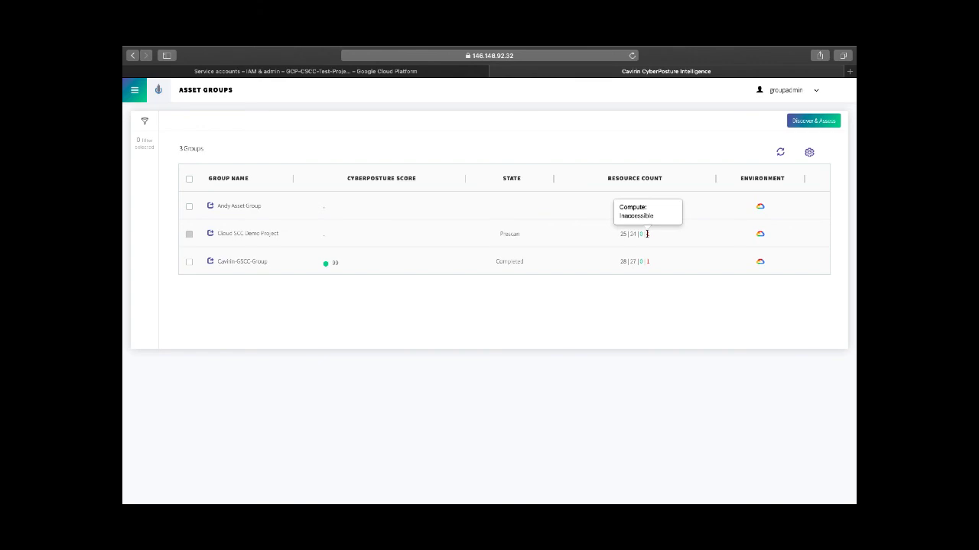
Step: Open the CyberPosture dashboard, show its filters and examine the Prioritized Issues with their improvement scores
left_click(135, 92)
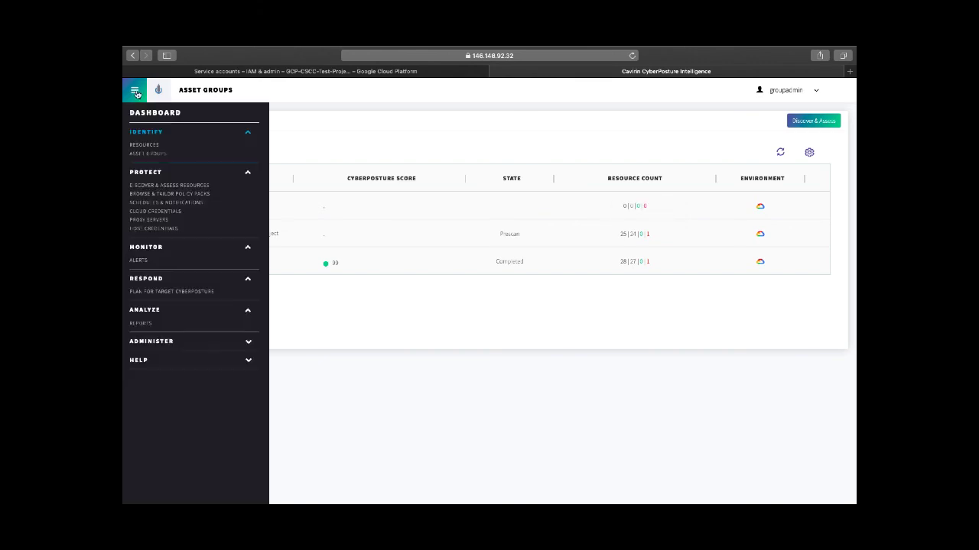
left_click(143, 115)
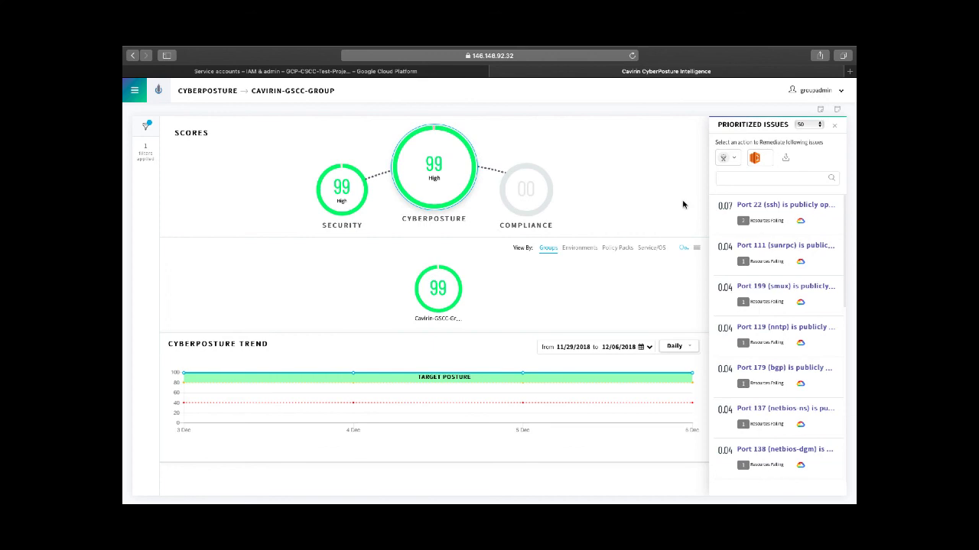
left_click(140, 130)
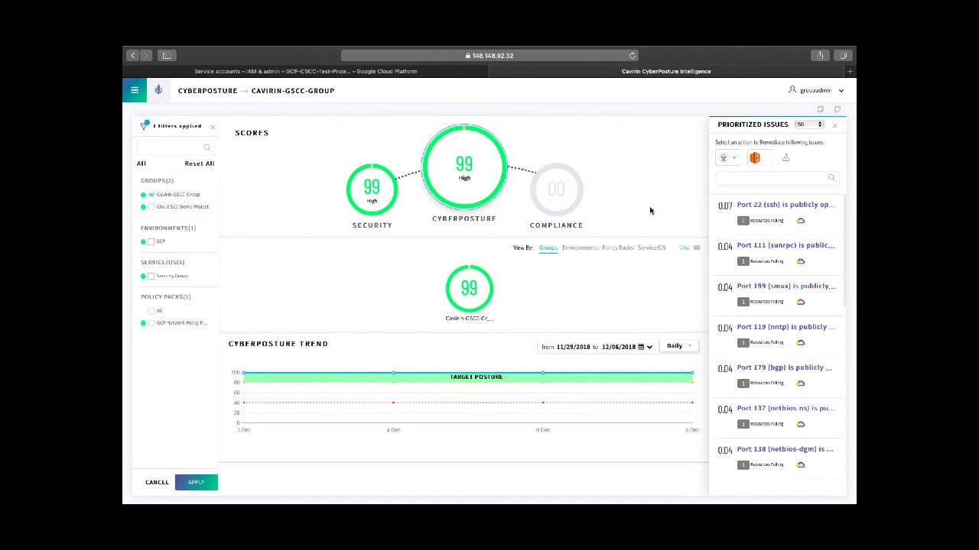
left_click_drag(721, 120, 788, 126)
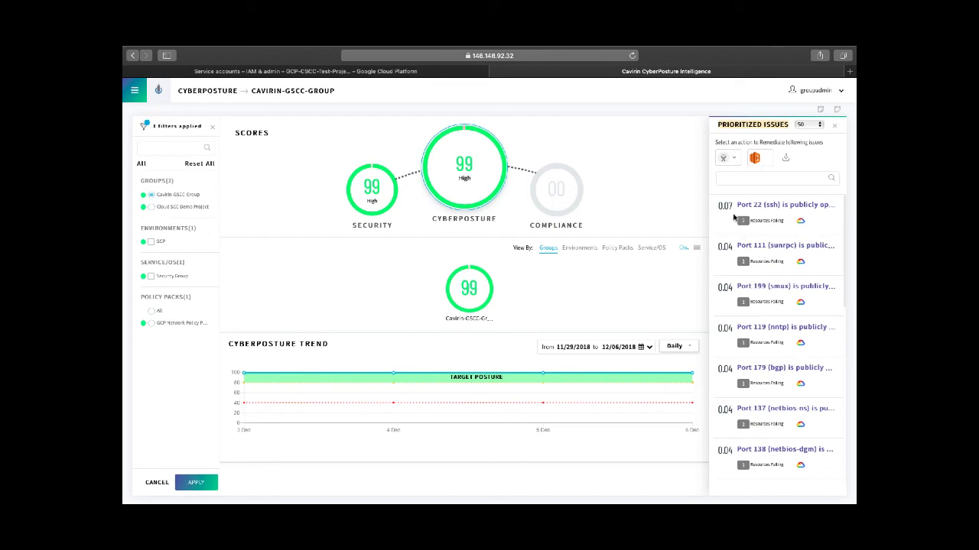
left_click_drag(719, 208, 734, 205)
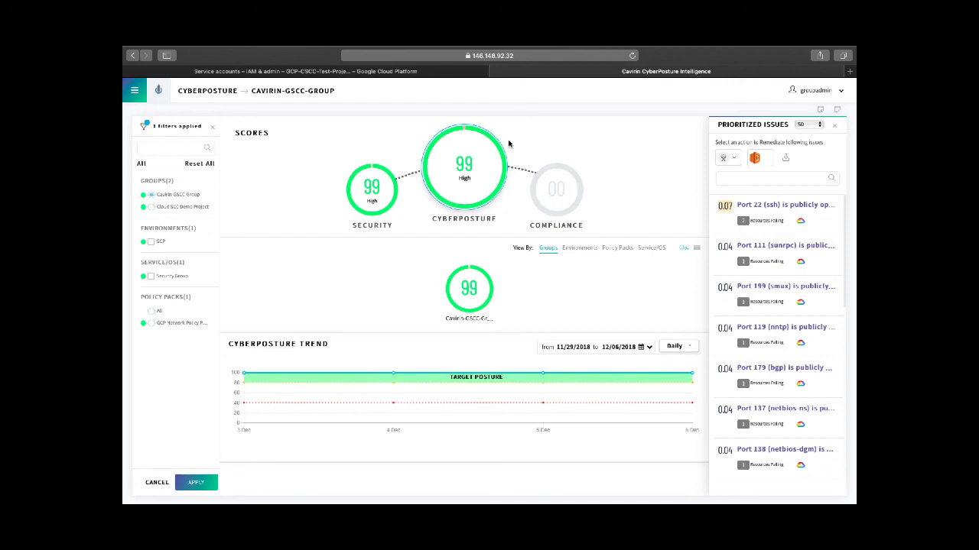
Step: Switch to Google Cloud Platform, open Security Command Center for the organization and review the Assets Summary
left_click(398, 75)
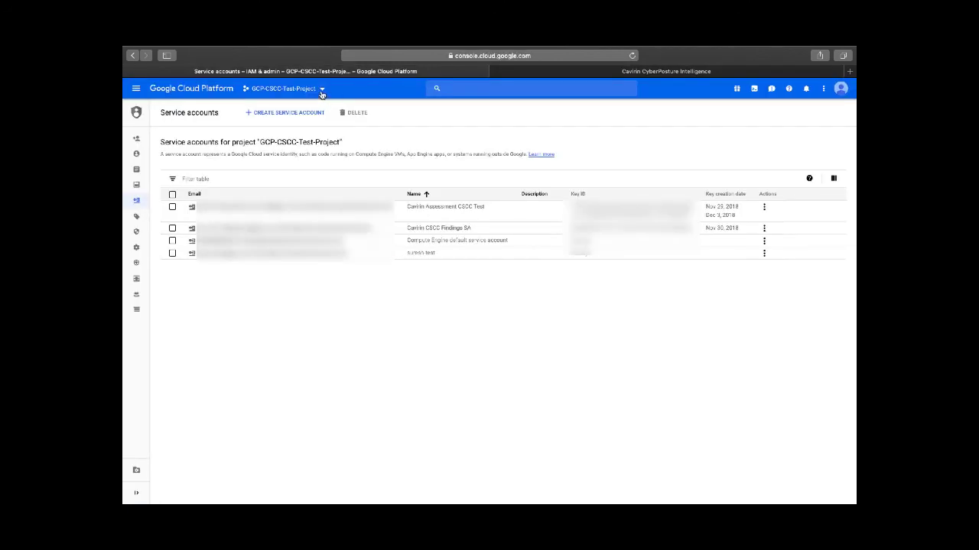
left_click(136, 89)
mouse_move(182, 272)
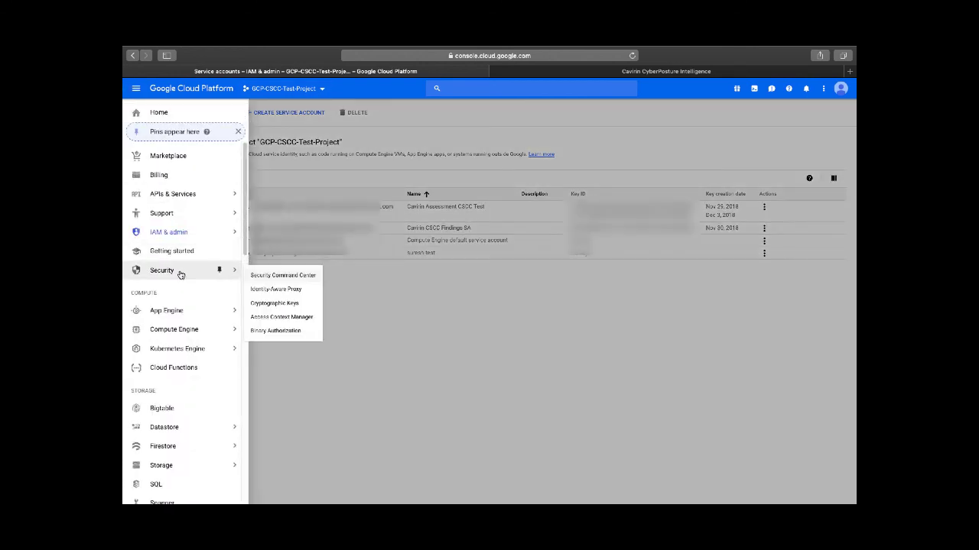
left_click(261, 278)
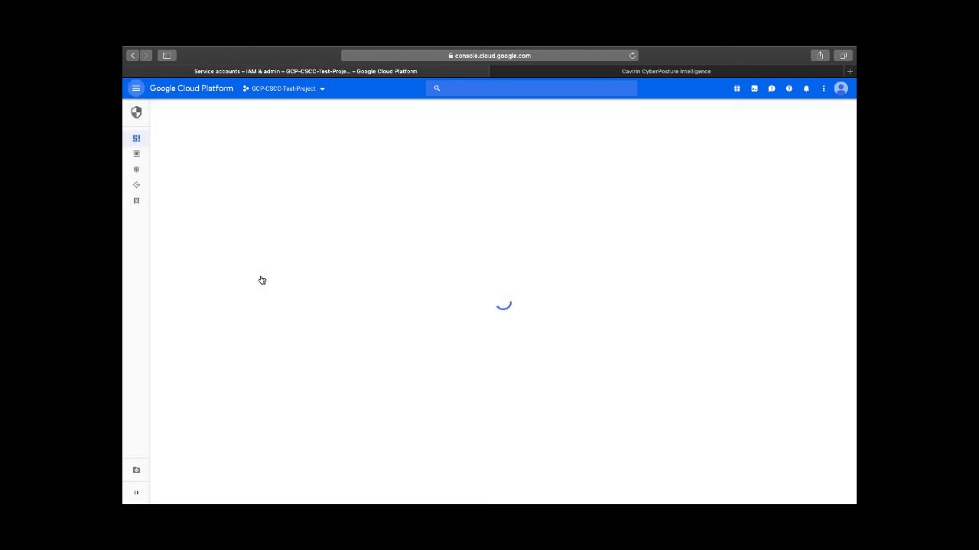
left_click(483, 229)
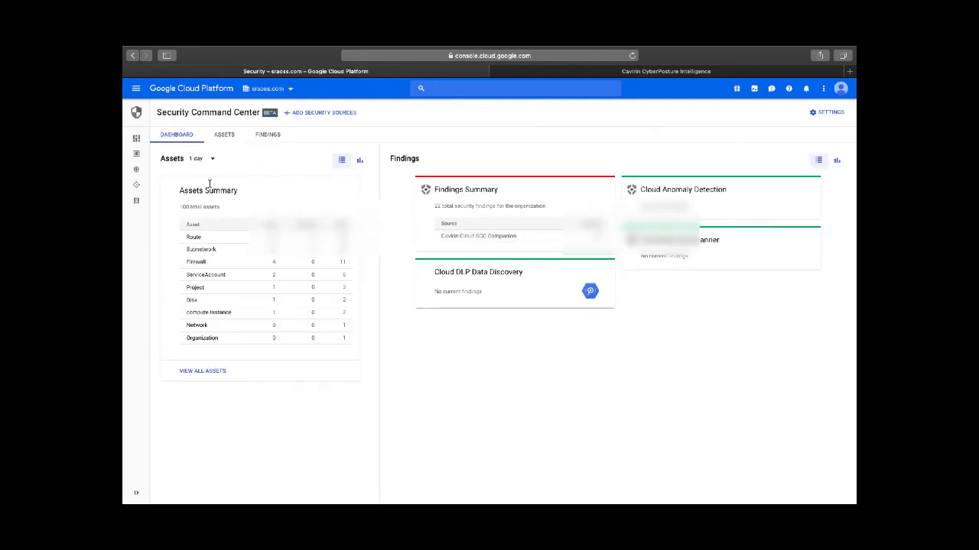
left_click_drag(180, 191, 236, 191)
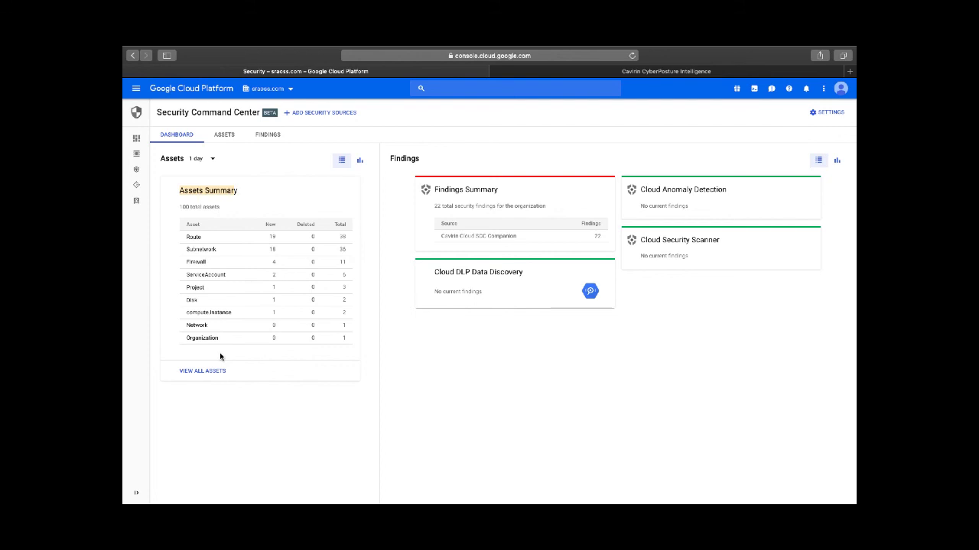
Step: Open the Cavirin Cloud SCC Companion findings and compare the views by finding type and source type
left_click(479, 238)
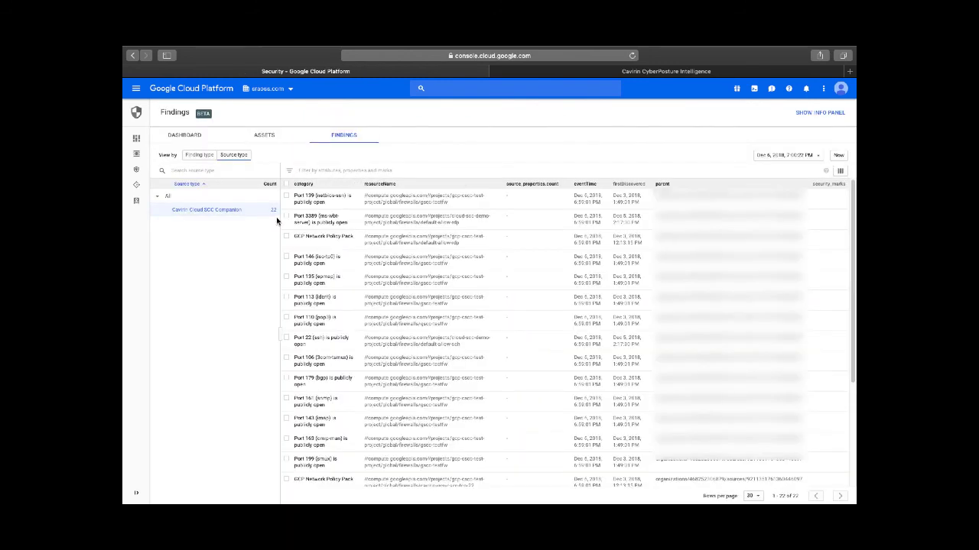
left_click(200, 155)
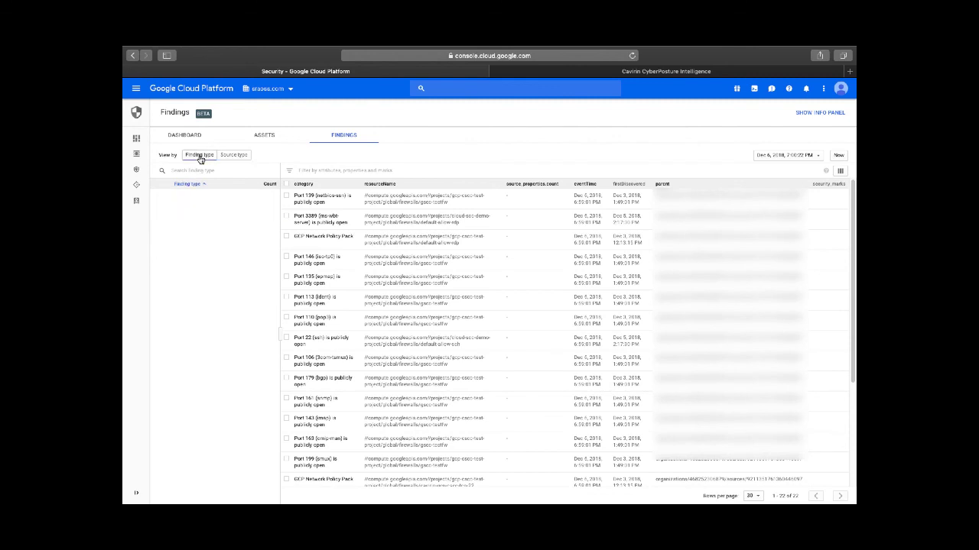
left_click(227, 157)
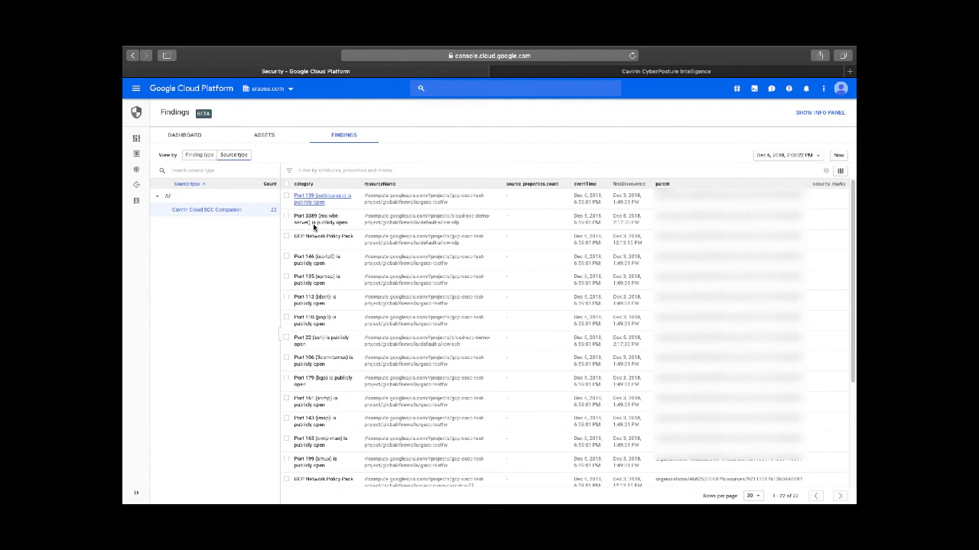
Step: Examine the category, resource name and improvement potential of the "Port 22 (ssh) is publicly open" finding, and close its details
left_click(306, 339)
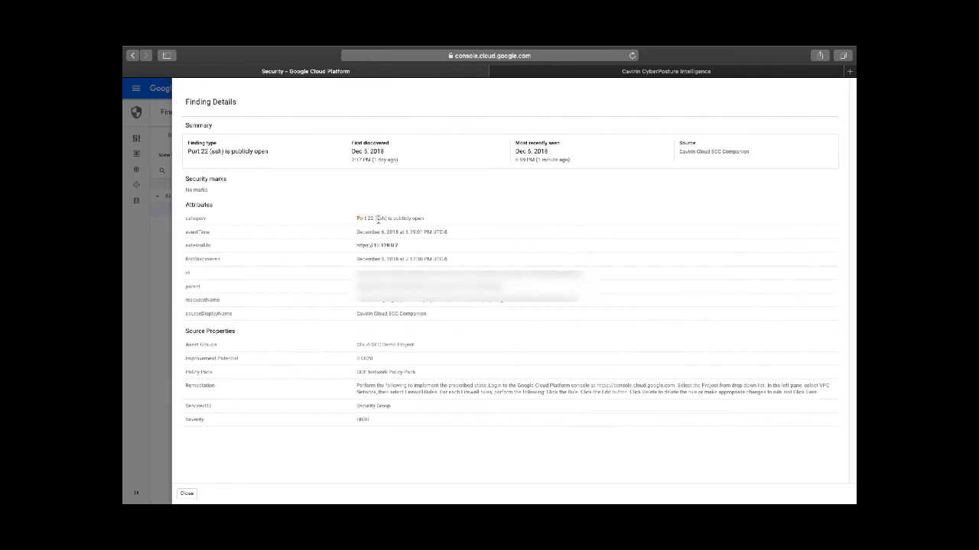
left_click_drag(356, 219, 425, 219)
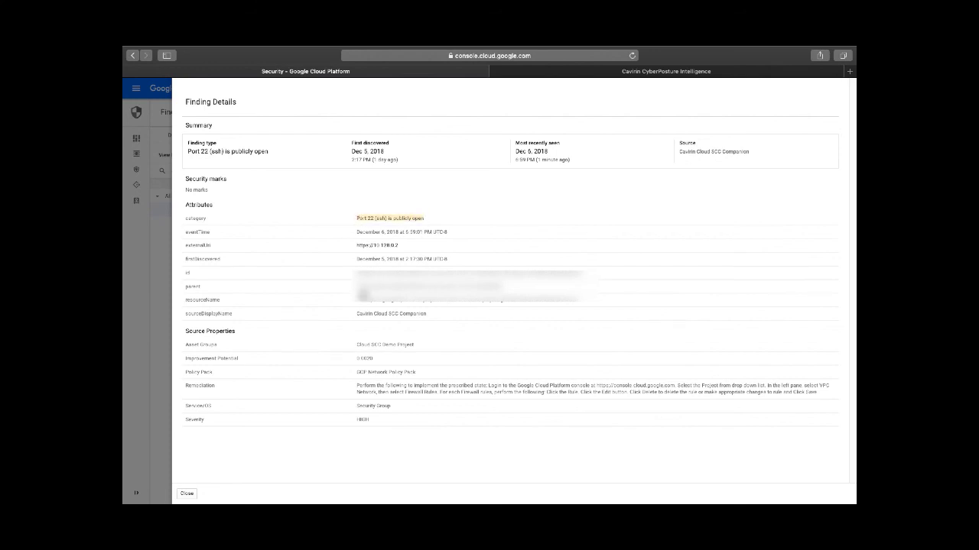
left_click_drag(356, 300, 589, 302)
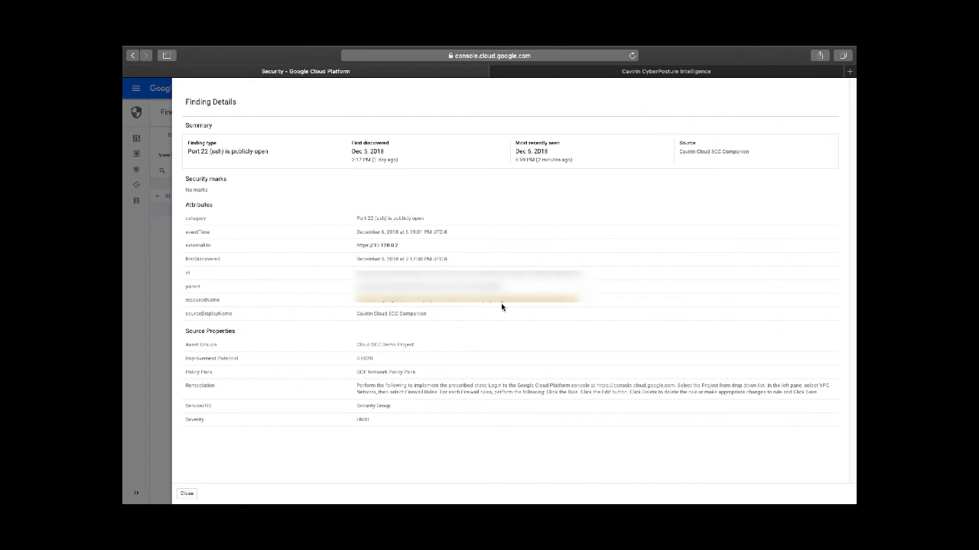
left_click(452, 301)
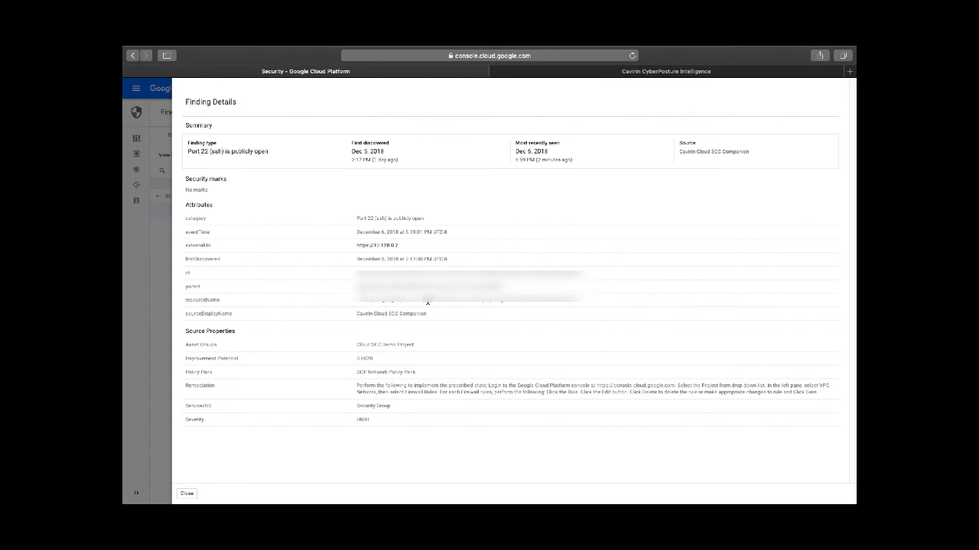
left_click_drag(421, 301, 498, 301)
left_click(453, 299)
left_click_drag(452, 299, 498, 301)
left_click_drag(356, 358, 374, 358)
left_click(189, 494)
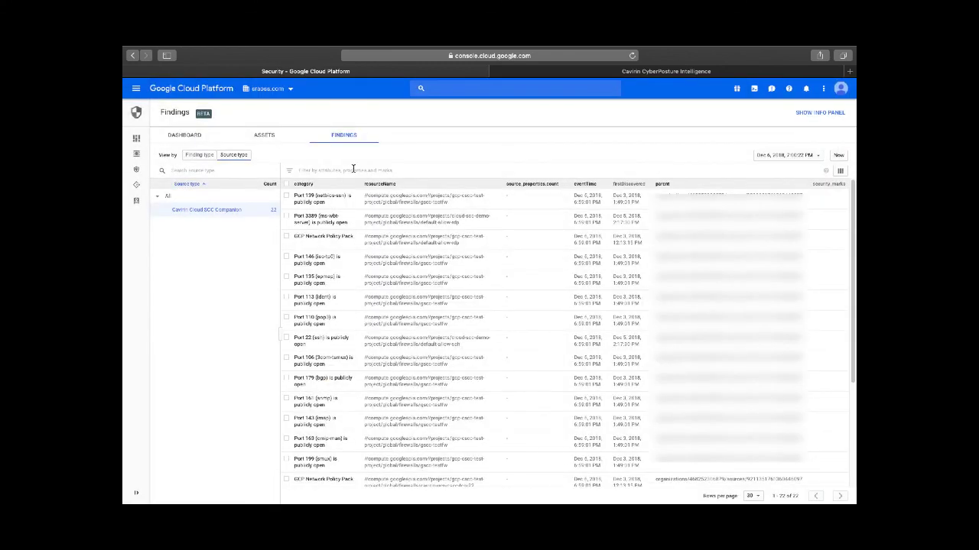
Step: Filter the findings by resourceName cloud-scc-demo-project to view that project's issues, and remove the filter
left_click(353, 170)
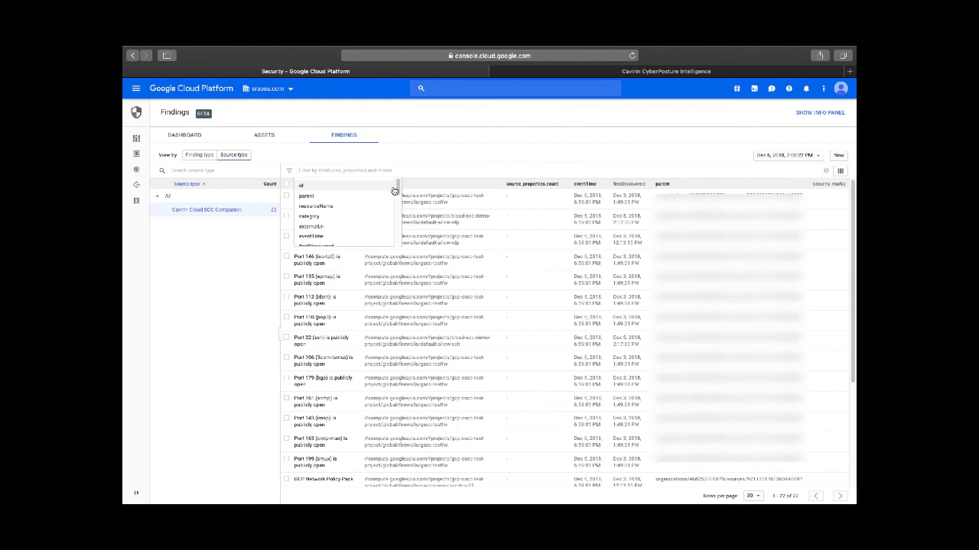
left_click(357, 207)
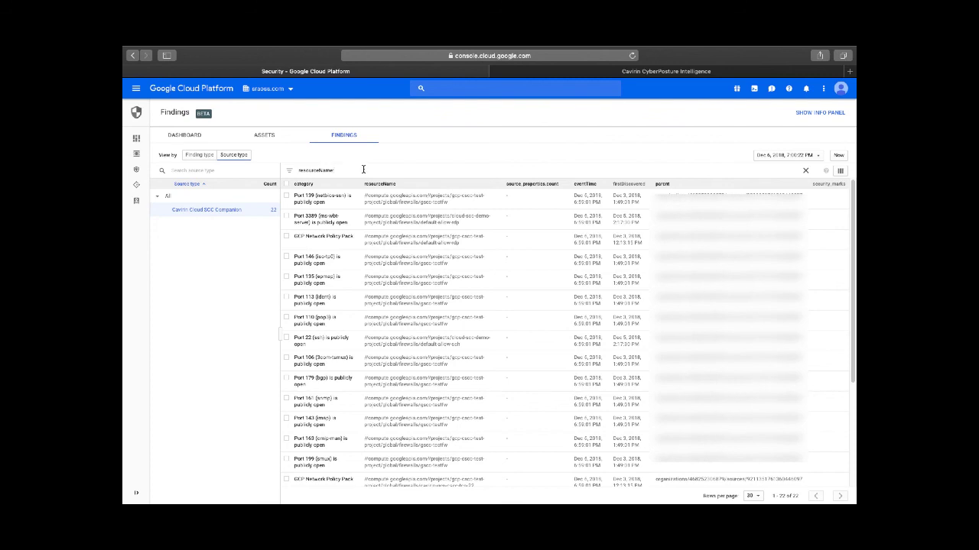
type("cloud-scc-demo-project")
key("Return")
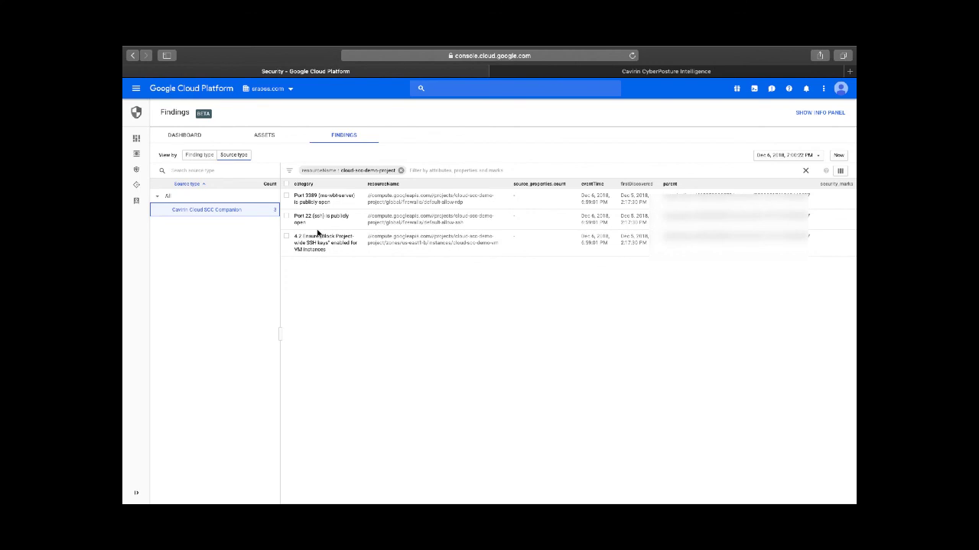
left_click(400, 171)
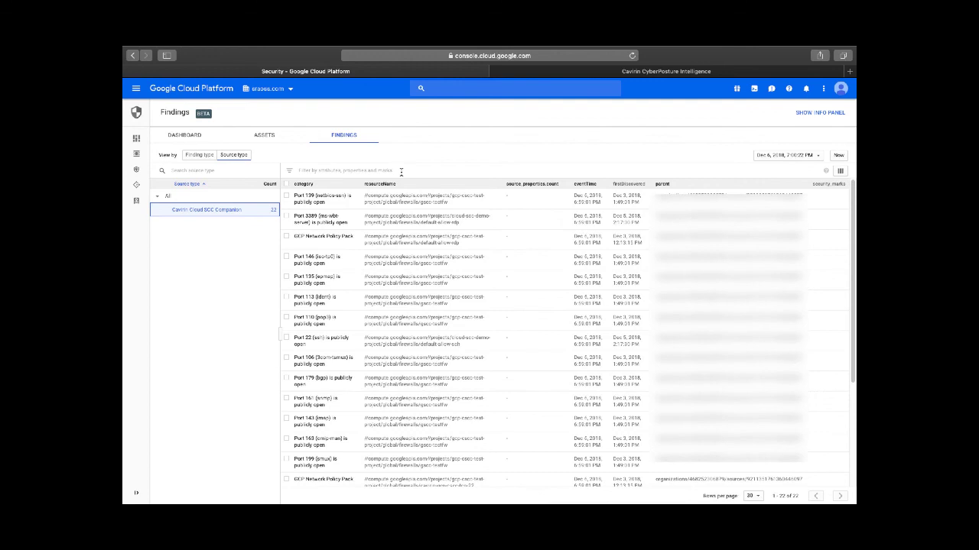
left_click(400, 172)
type("asset")
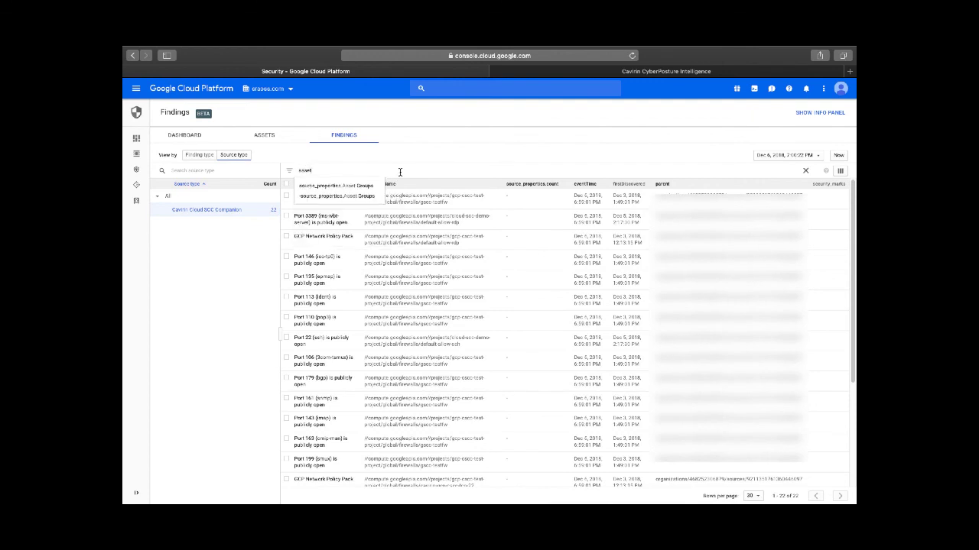
type("\\")
key("BackSpace")
key("BackSpace")
key("BackSpace")
key("BackSpace")
key("BackSpace")
key("BackSpace")
Step: Filter the findings by source_properties.Service/OS with the value compute
type("s")
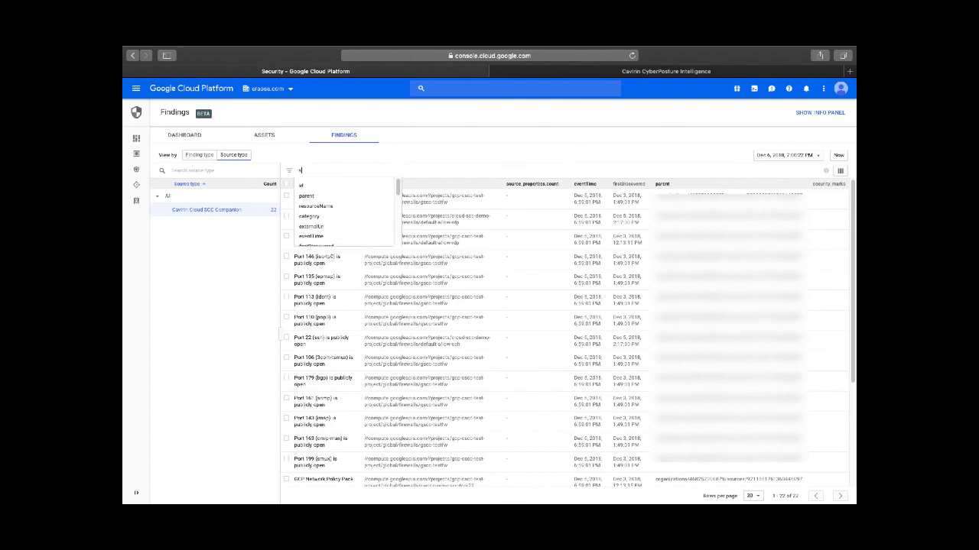
type("ervi")
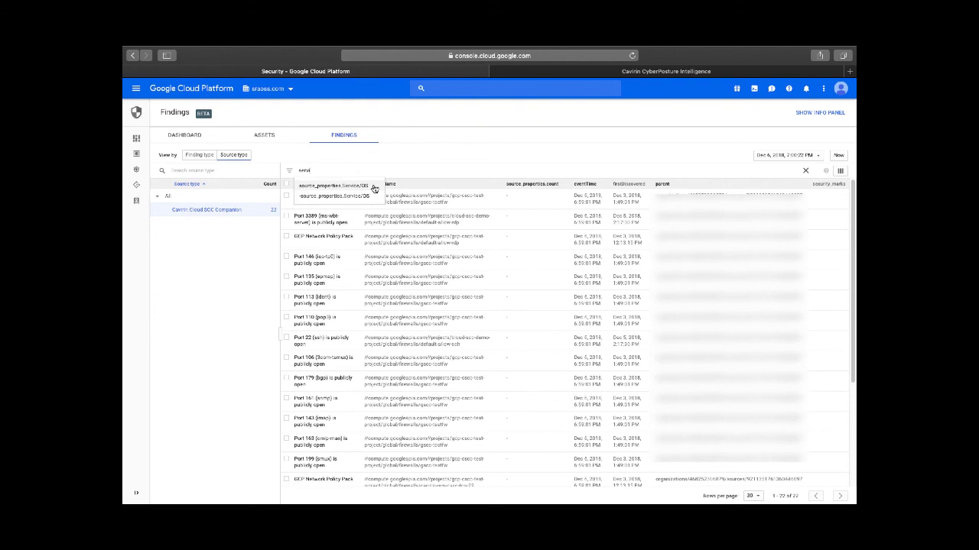
left_click(374, 189)
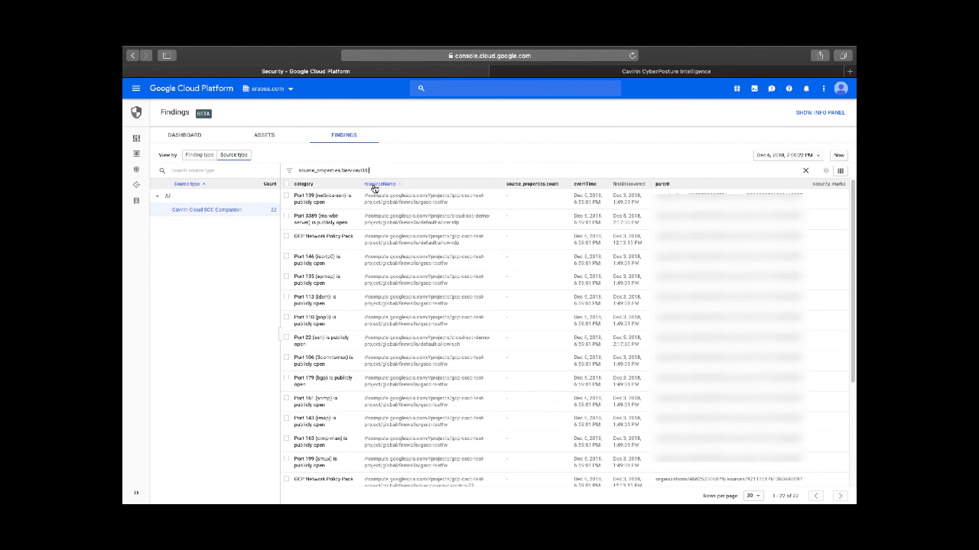
type(":compute")
key("Return")
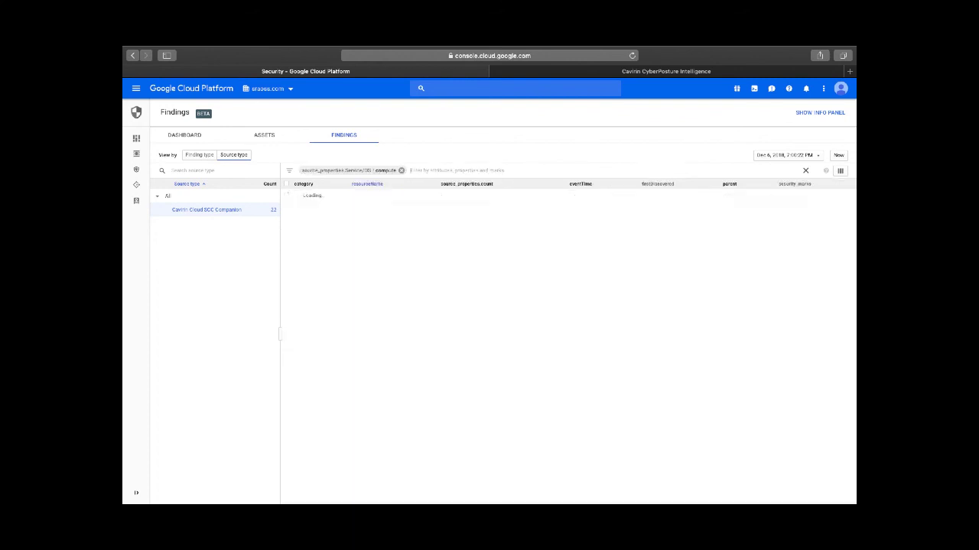
Step: Examine the improvement potential and remediation of the 4.2 "Block Project-wide SSH keys" finding, and close its details
left_click(325, 207)
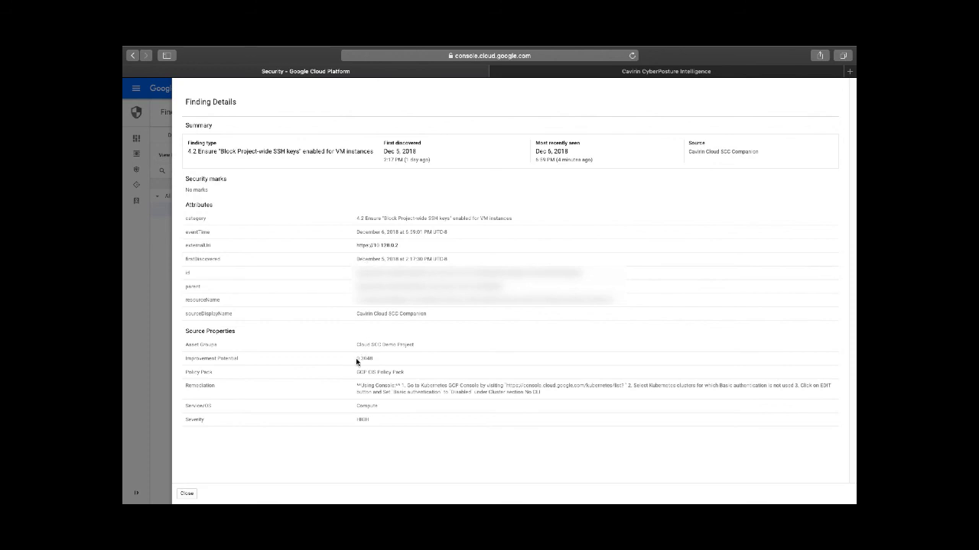
left_click_drag(356, 358, 548, 393)
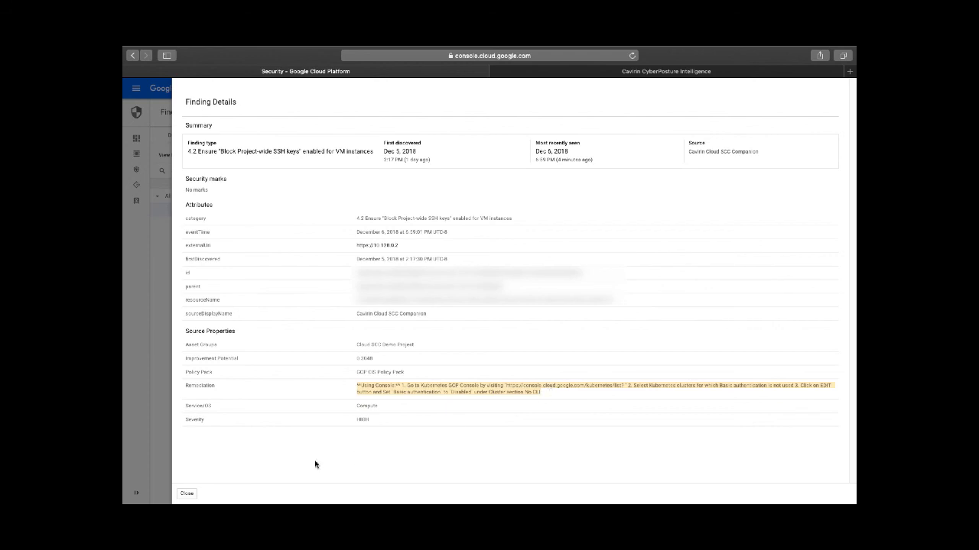
left_click(187, 493)
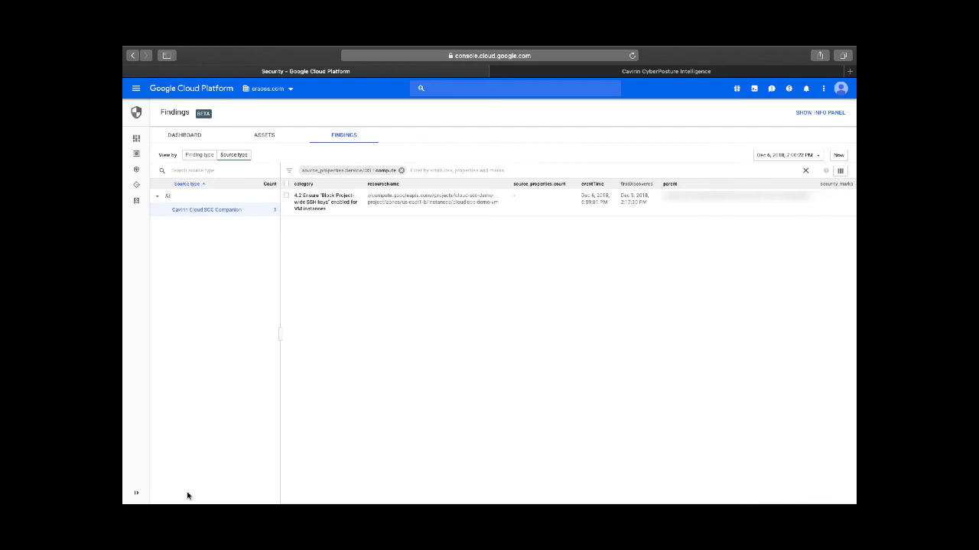